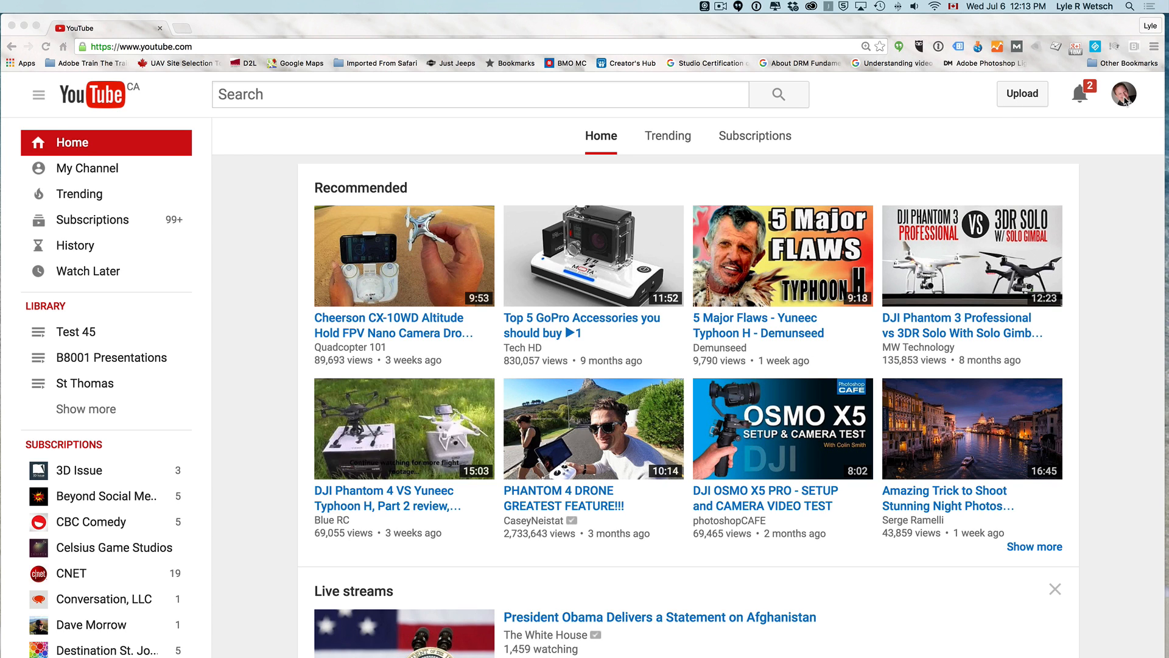
Open the video upload page and set the upload privacy to Unlisted after trying the Public option
click(1021, 98)
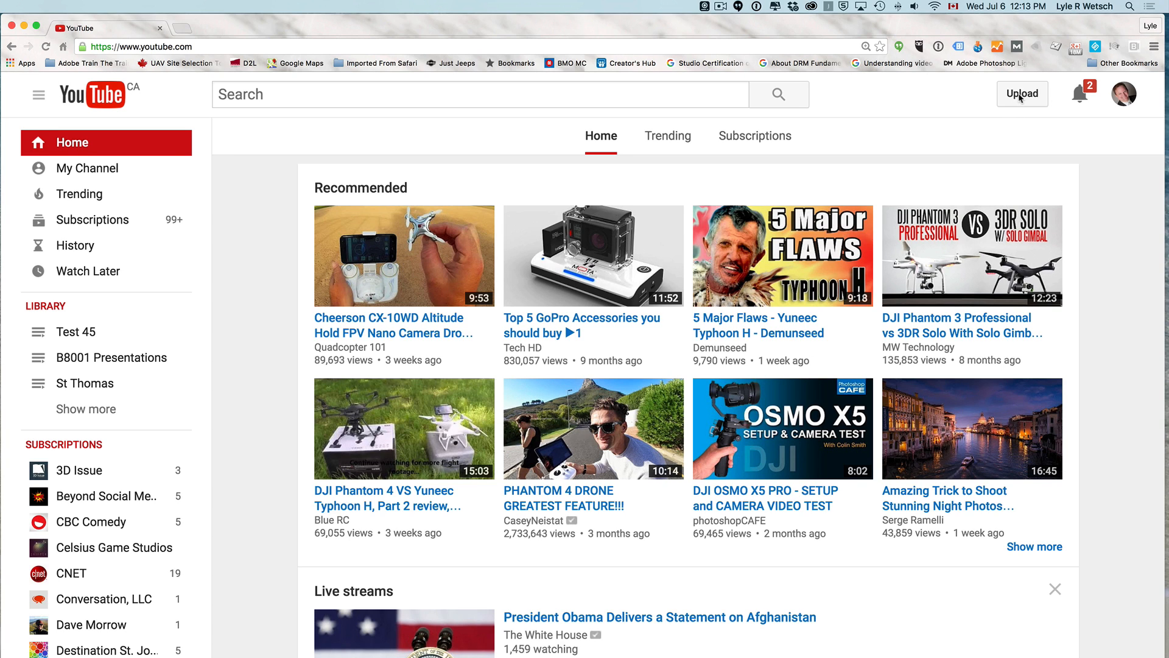
click(1022, 97)
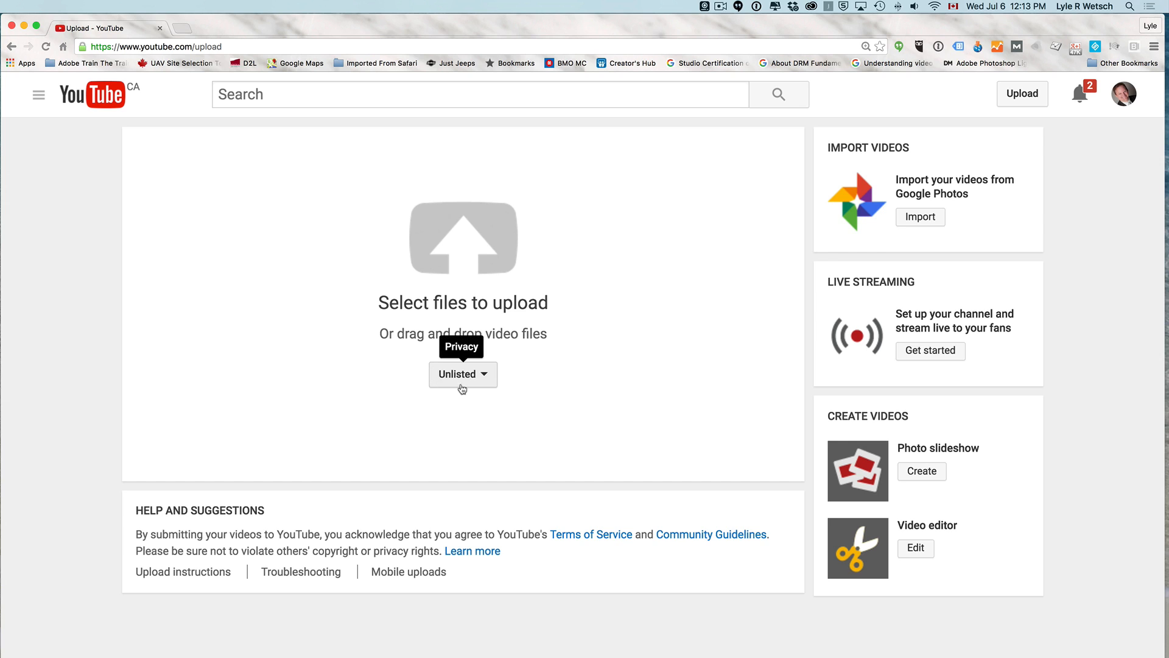
click(484, 378)
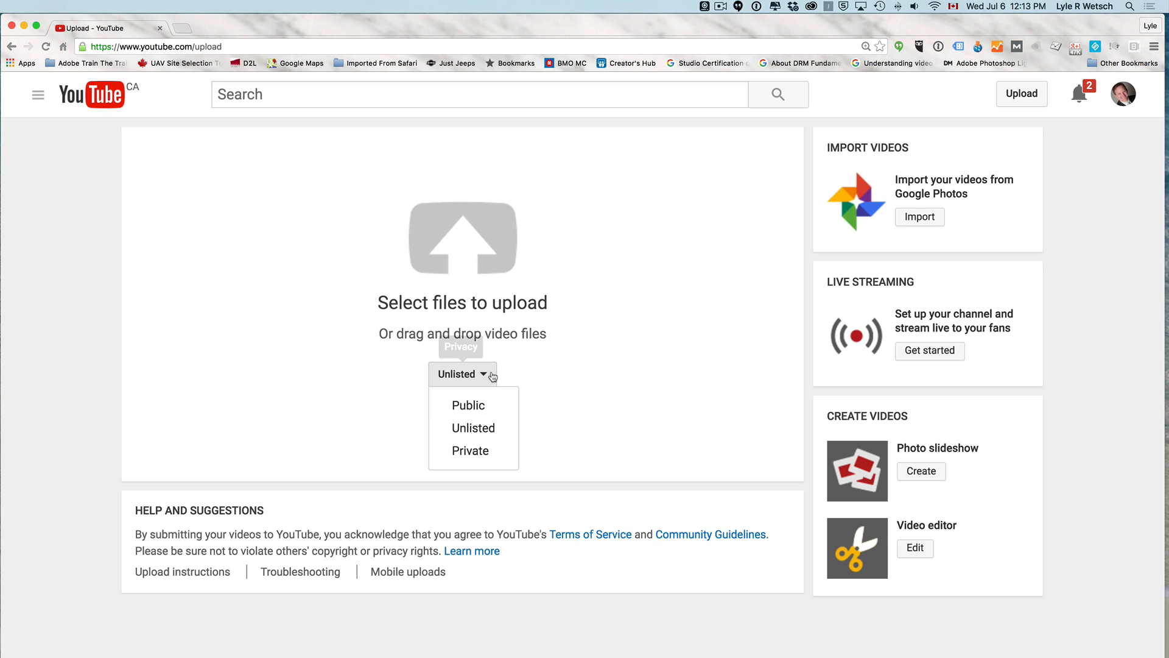
click(492, 406)
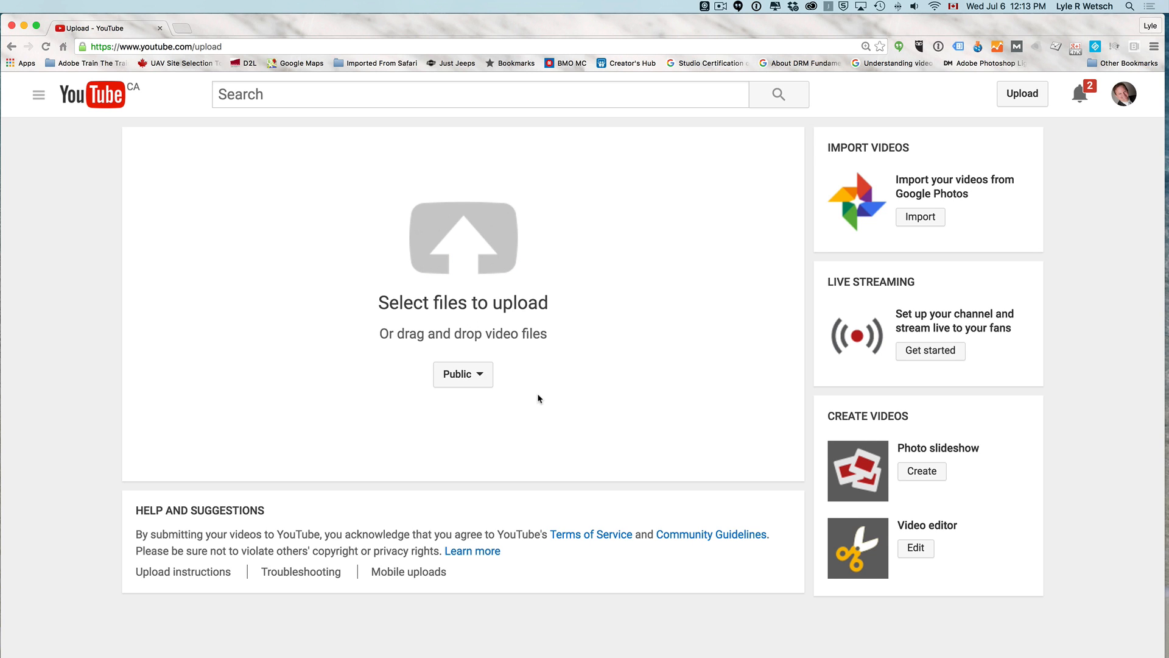
click(483, 374)
click(486, 428)
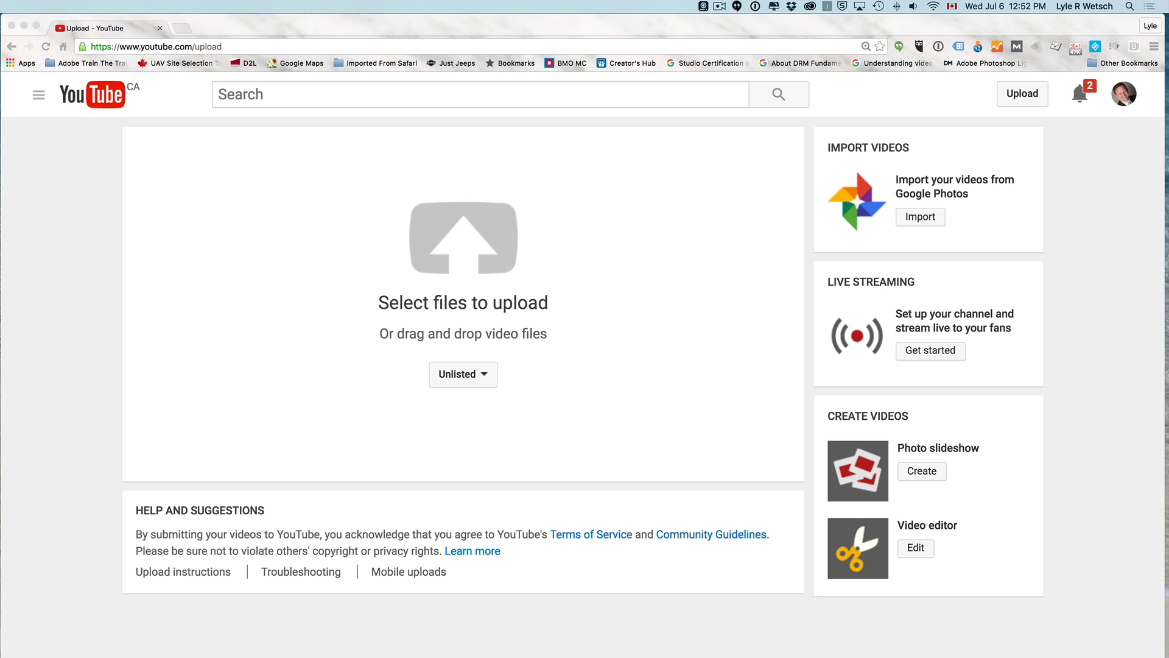
Upload the YouTube Transcription Screenflow video file and finish its upload form without adding a description or tags
drag(0, 298, 455, 251)
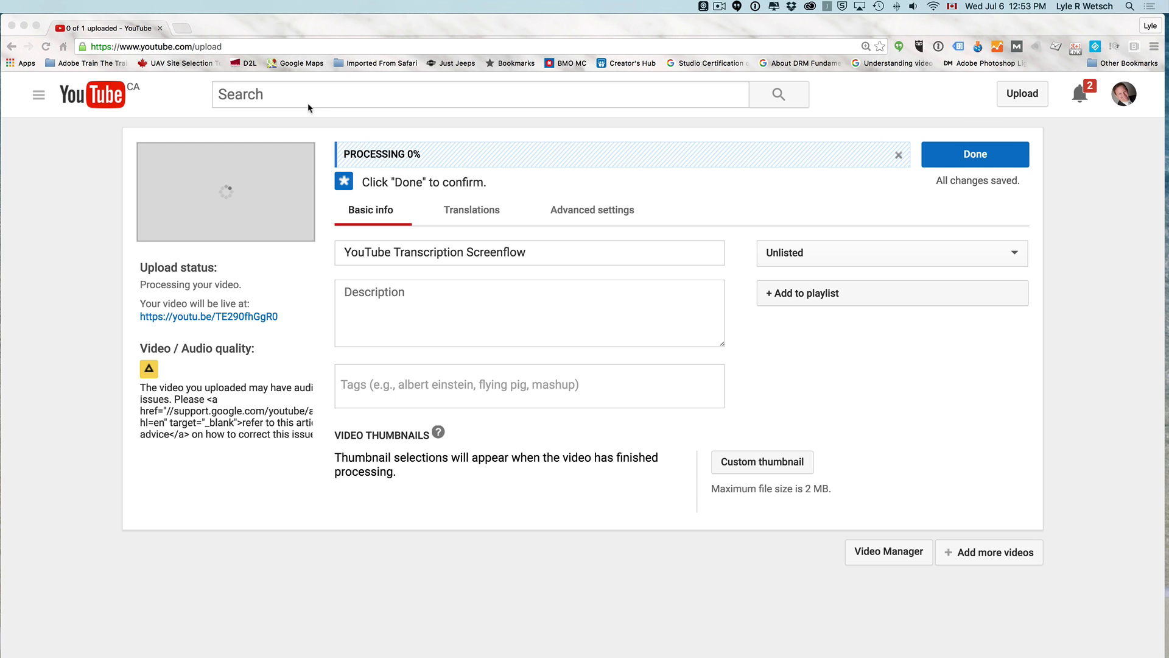
click(982, 159)
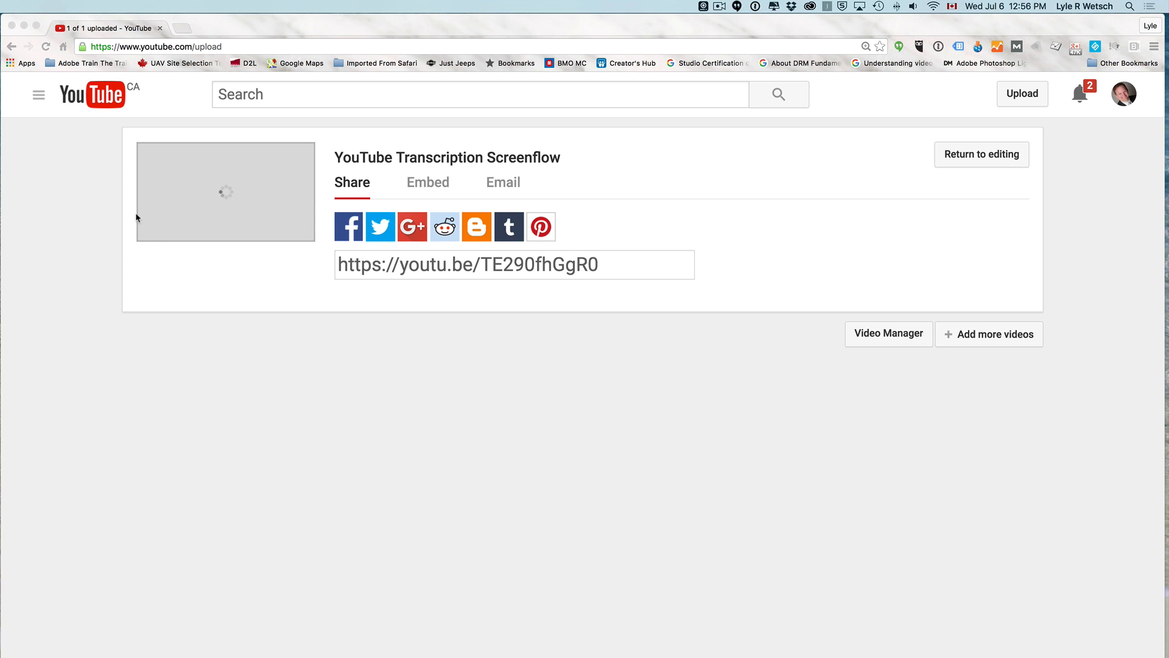
Open the YouTube Transcription Screenflow video from the channel's uploads and pause its playback
click(38, 100)
click(38, 101)
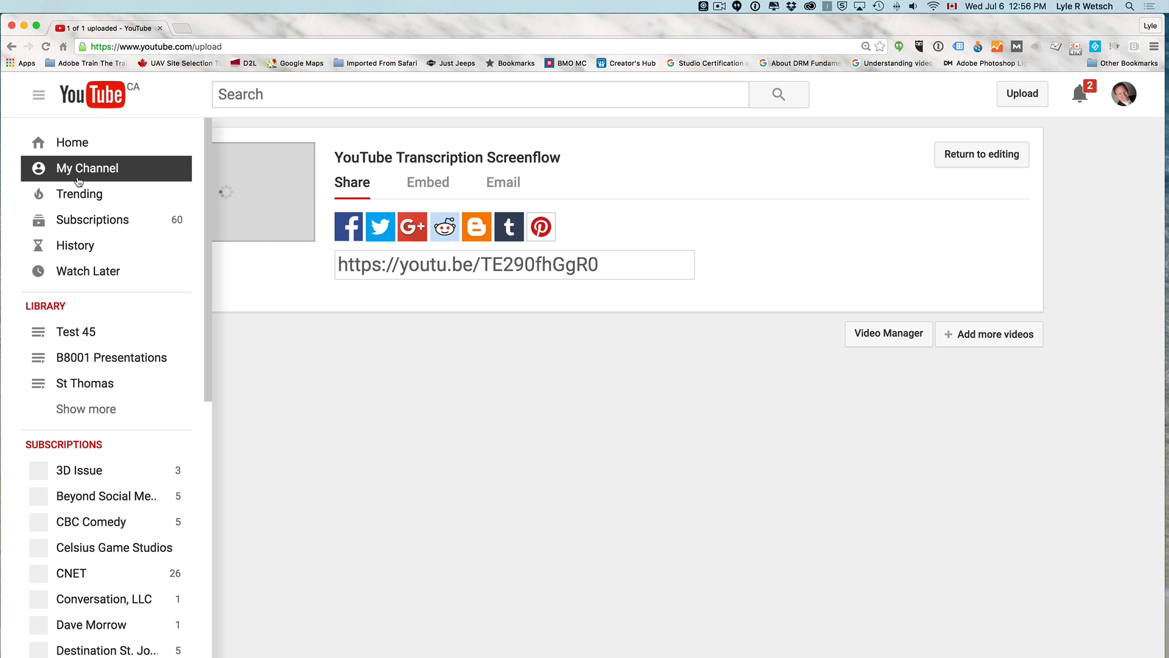
click(81, 172)
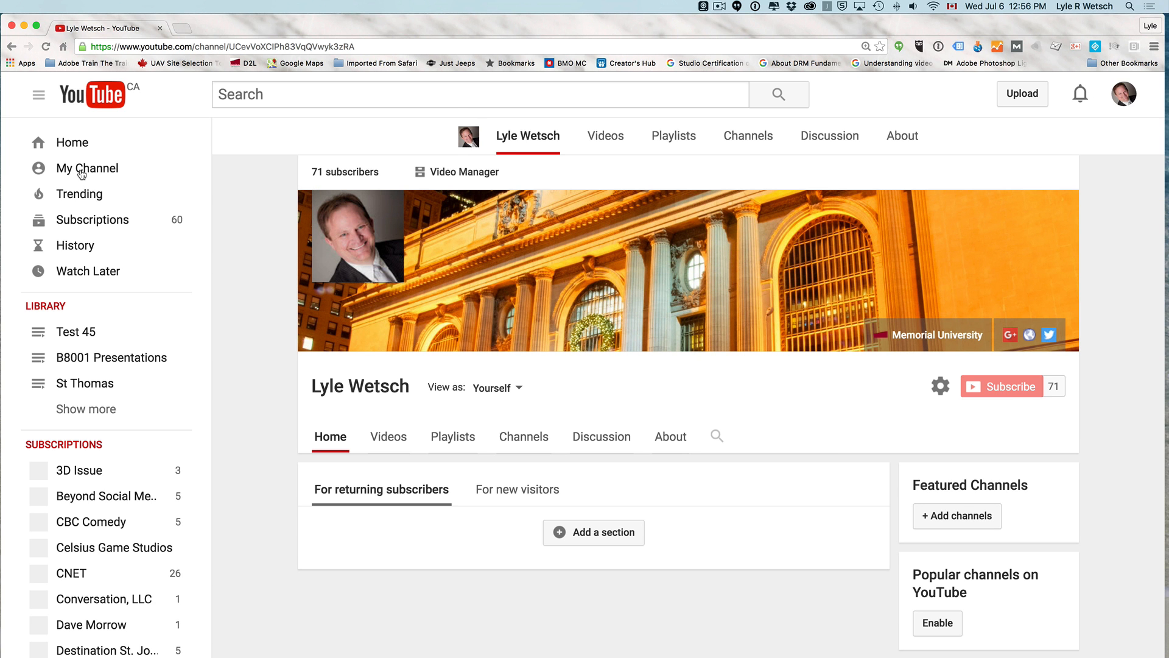
click(391, 404)
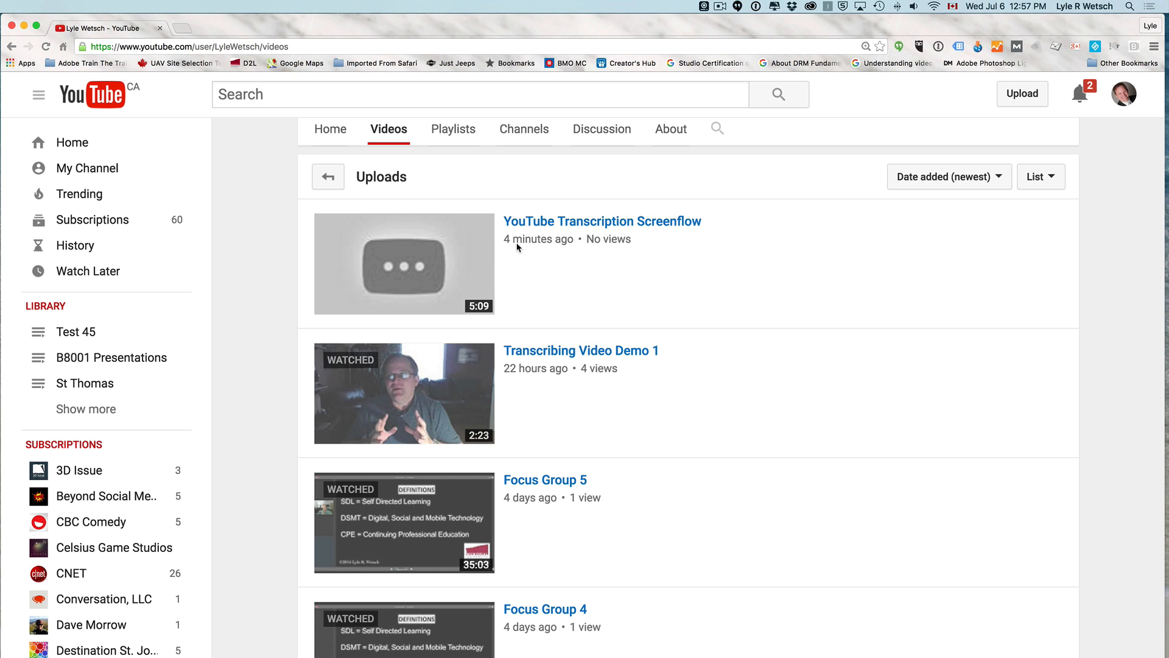
click(549, 223)
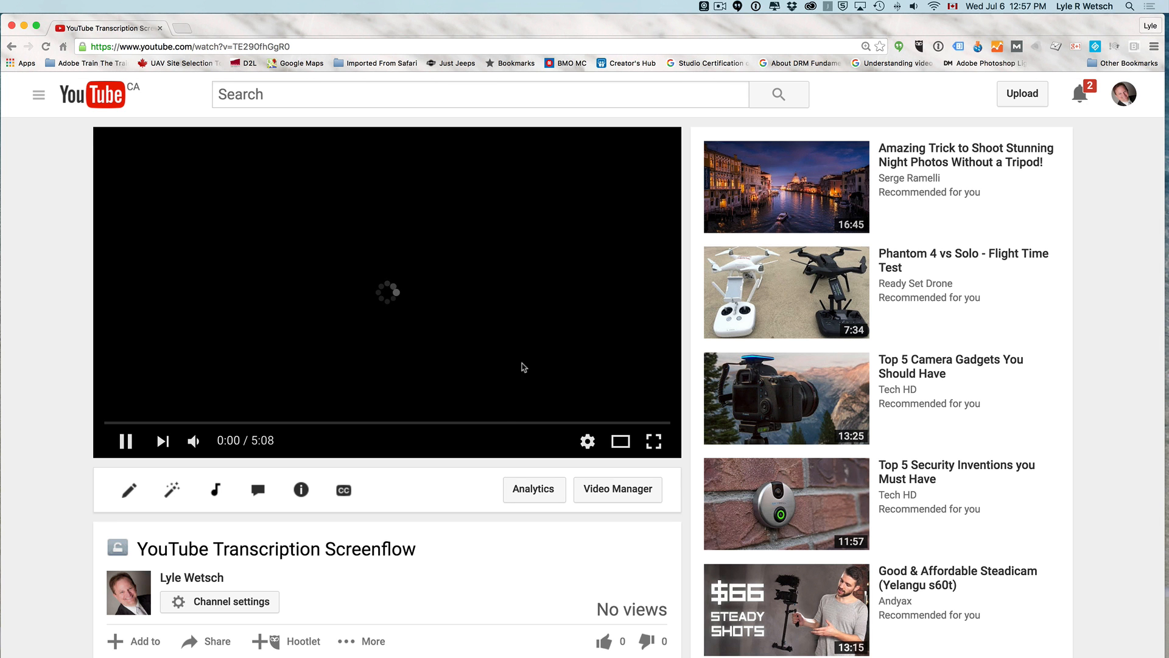
click(130, 444)
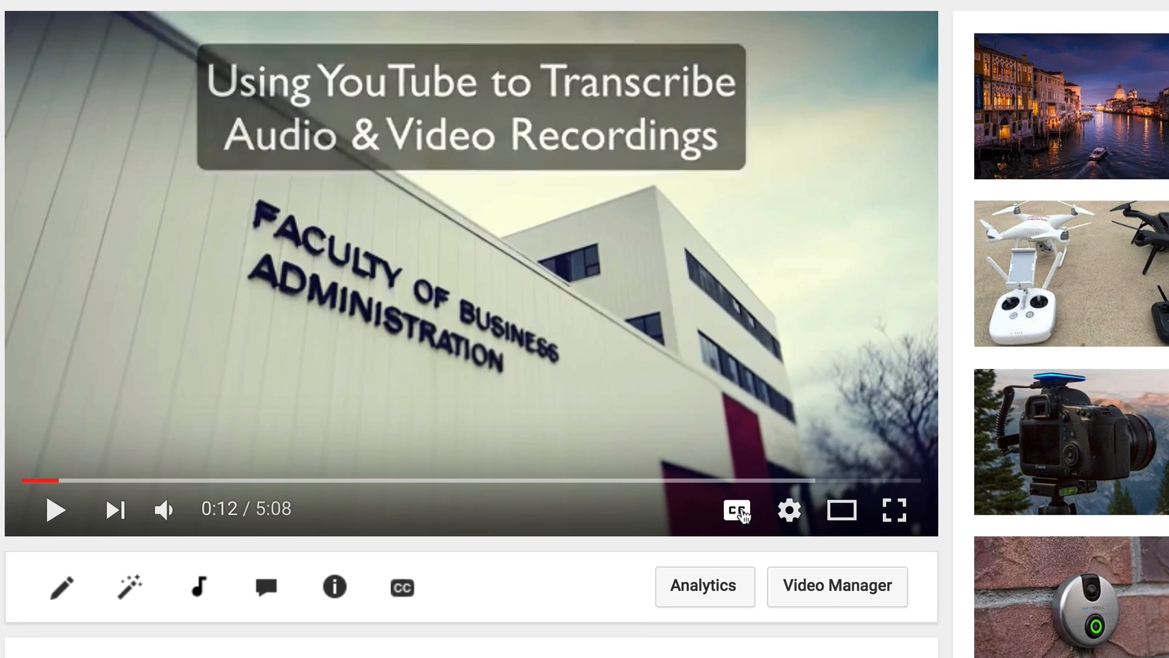
Turn on closed captions and play a short section further into the video to check them, ending with playback paused
click(747, 517)
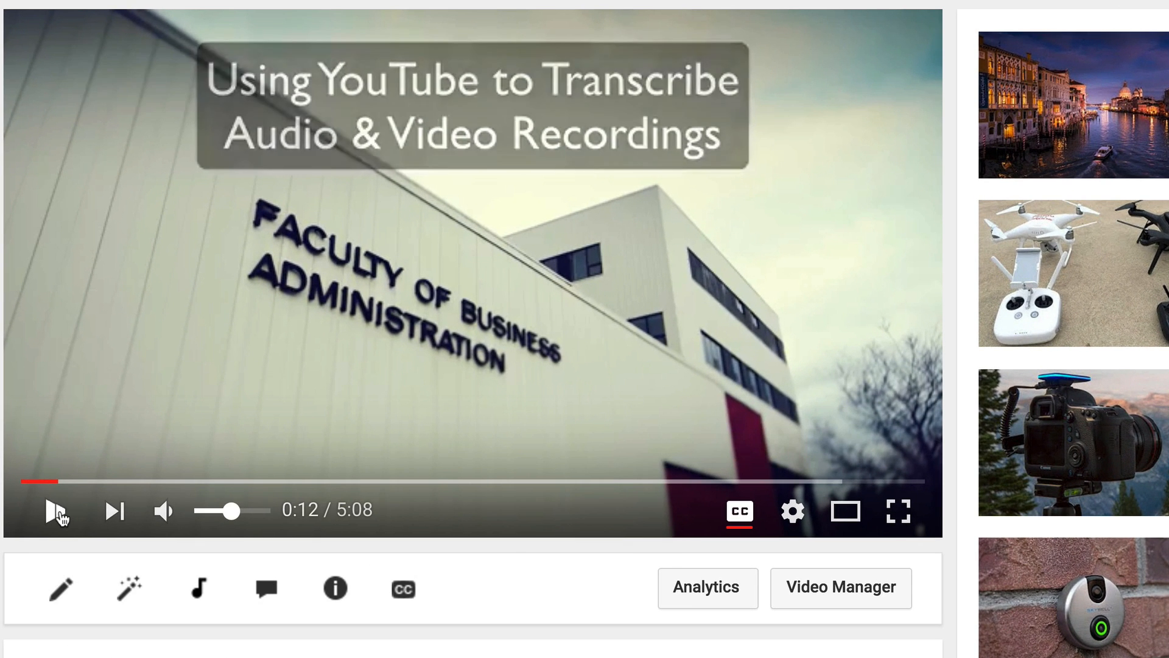
click(61, 513)
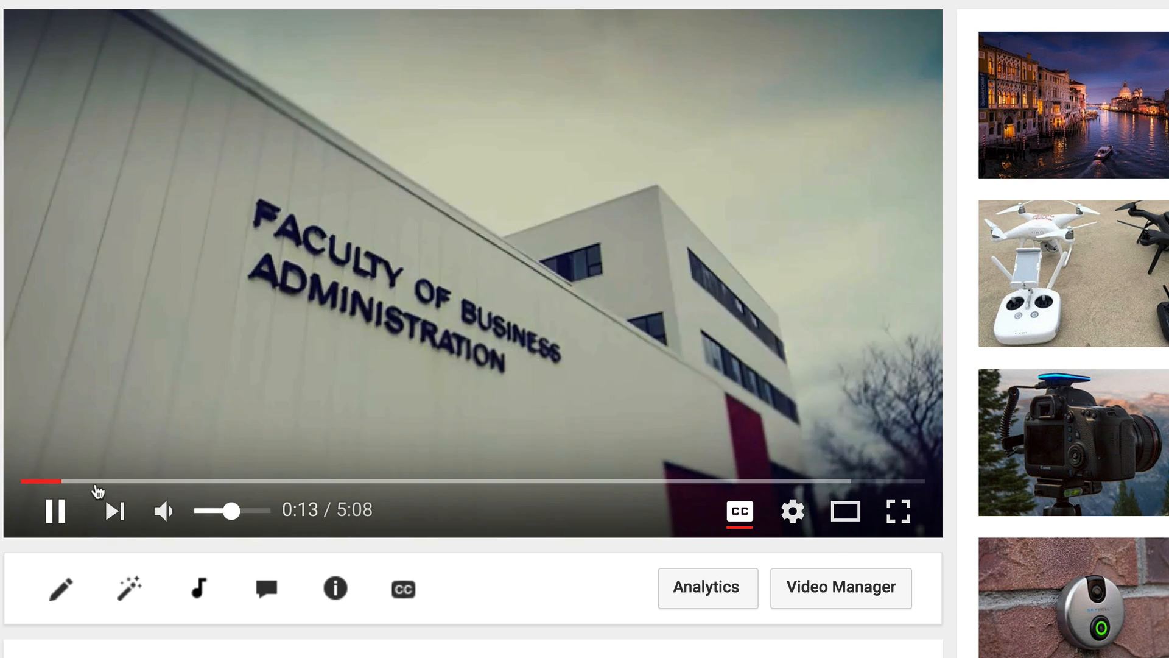
click(96, 481)
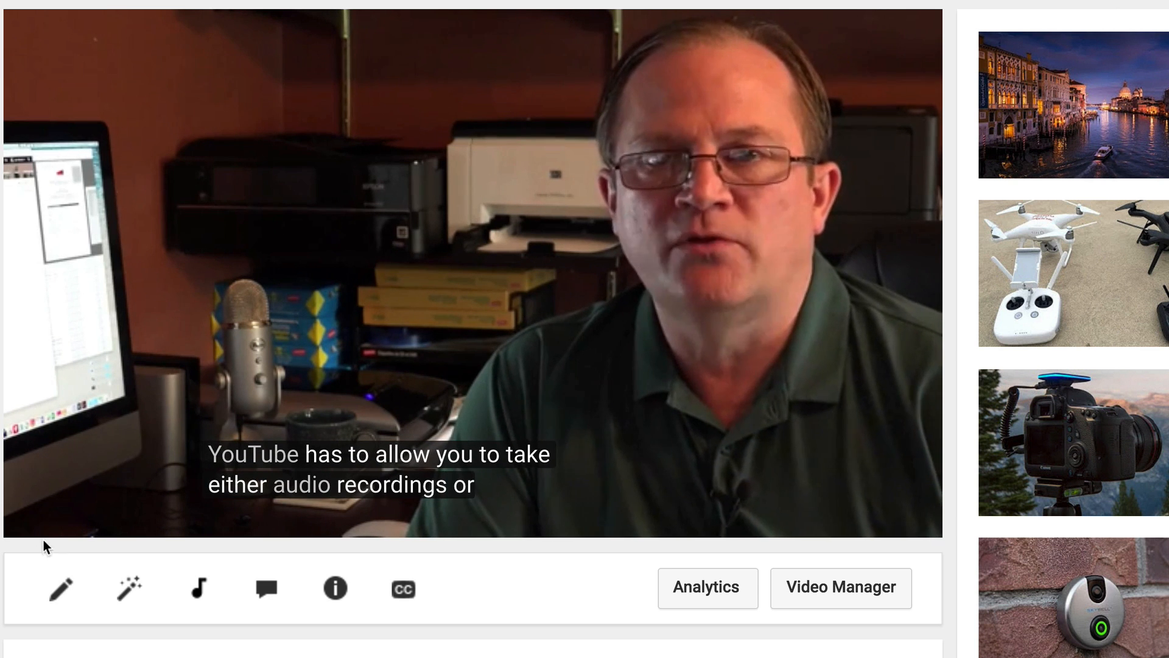
click(55, 522)
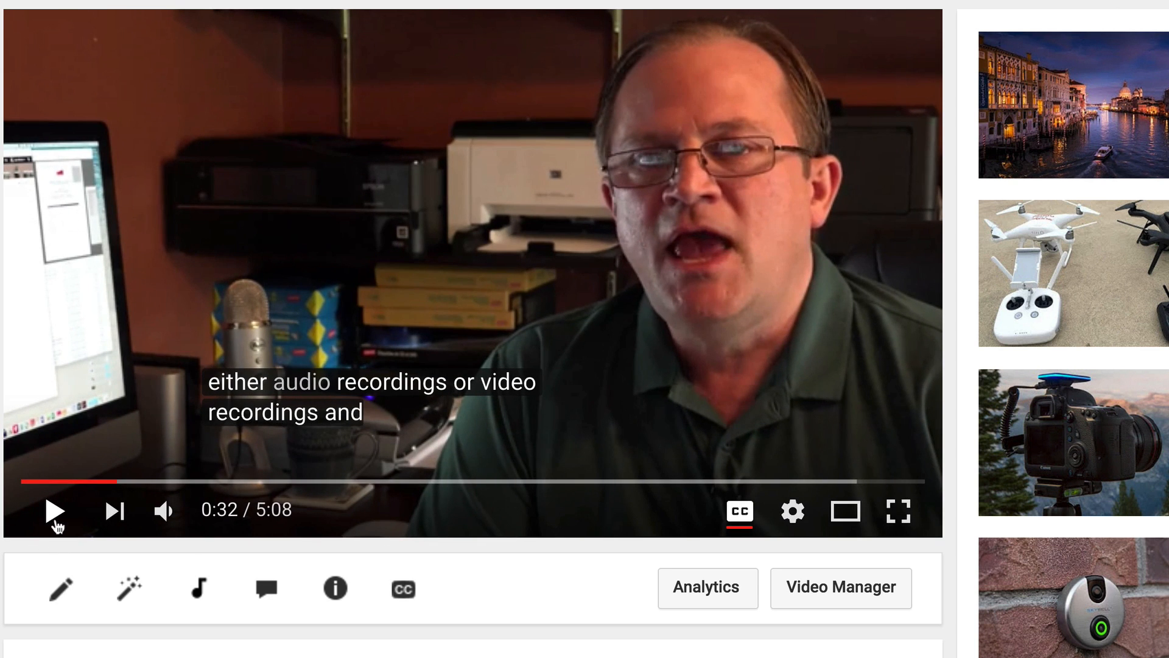
Open the video's transcript and read through the automatic English captions
scroll(31, 588, down, 5)
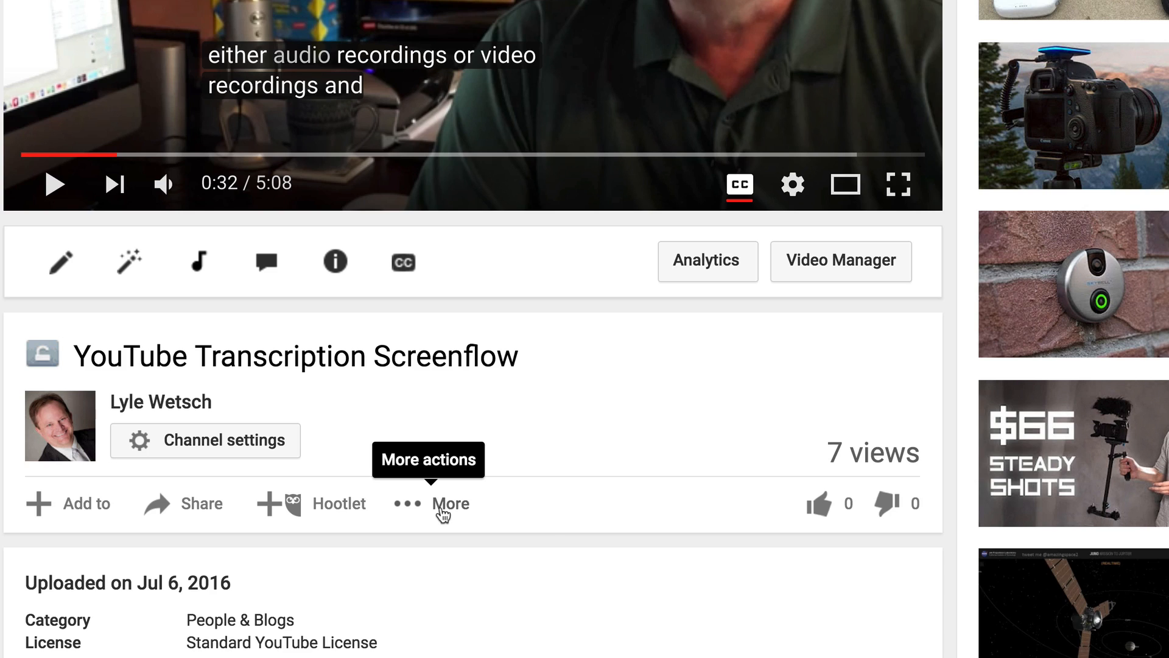
click(443, 515)
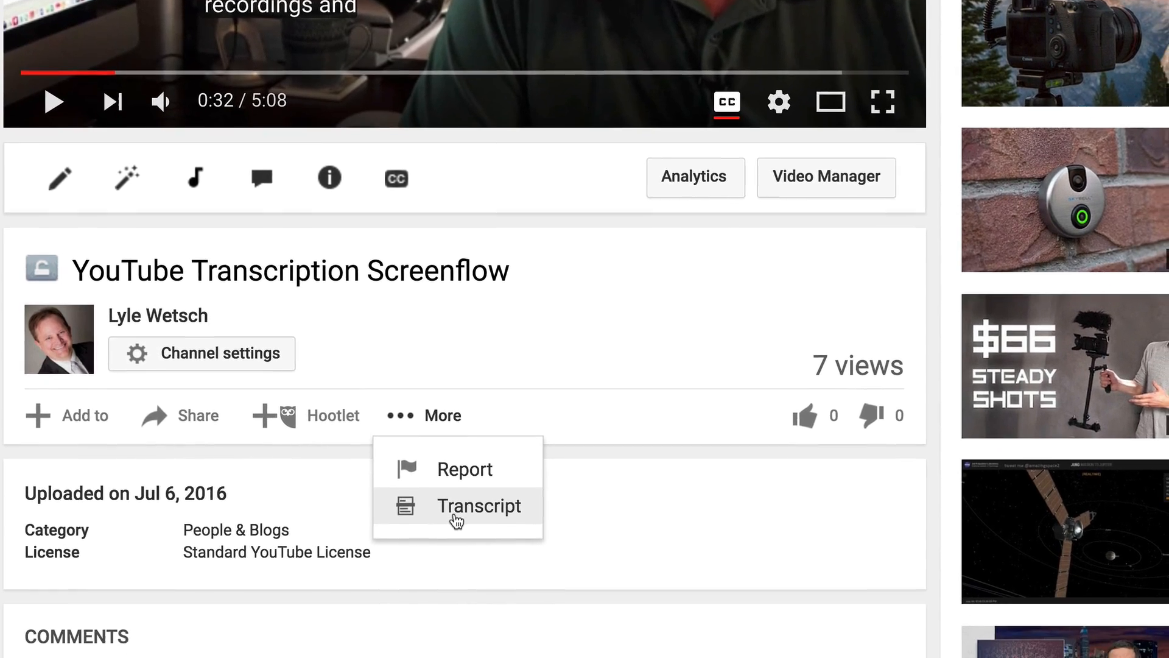
click(454, 597)
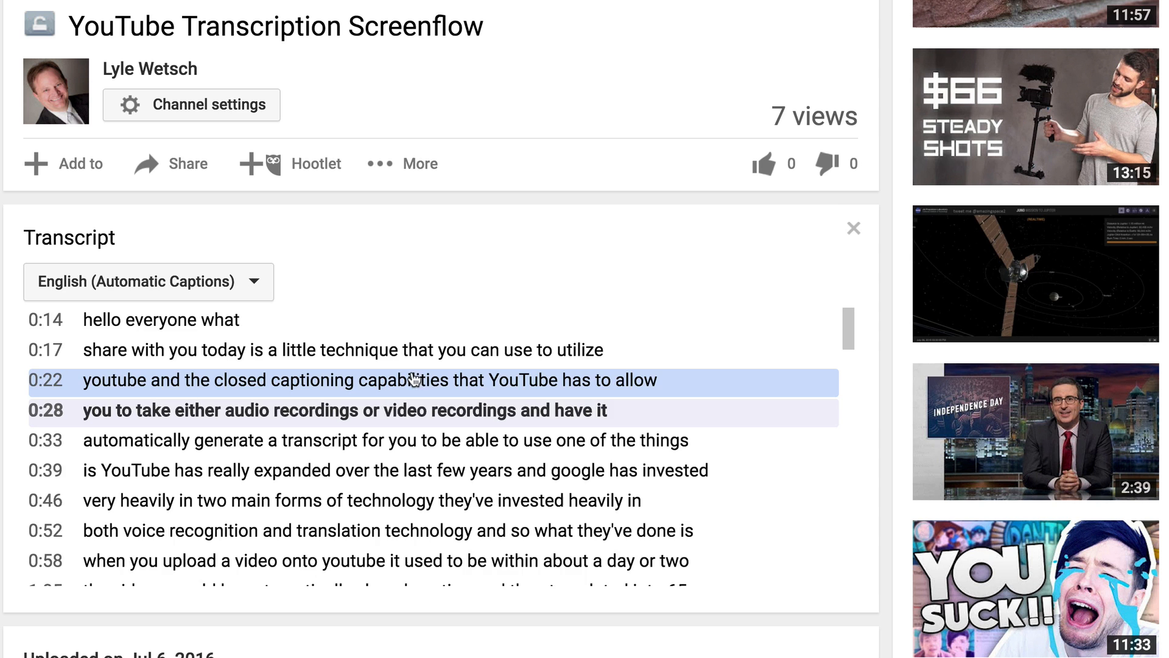
scroll(422, 434, down, 5)
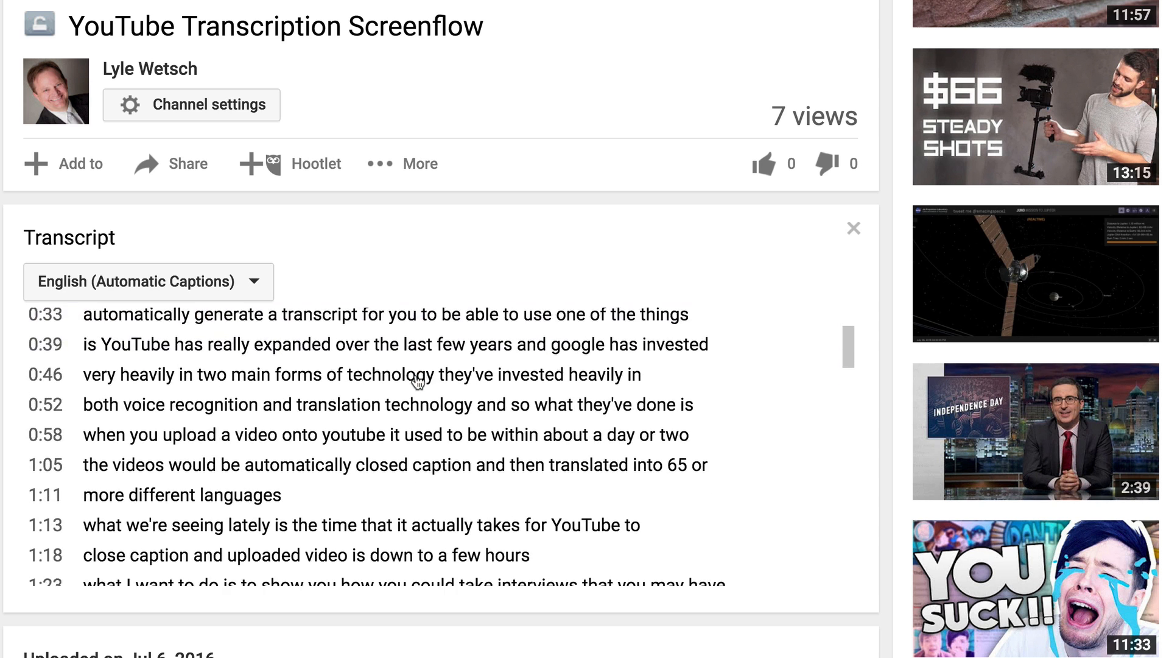
scroll(418, 380, down, 6)
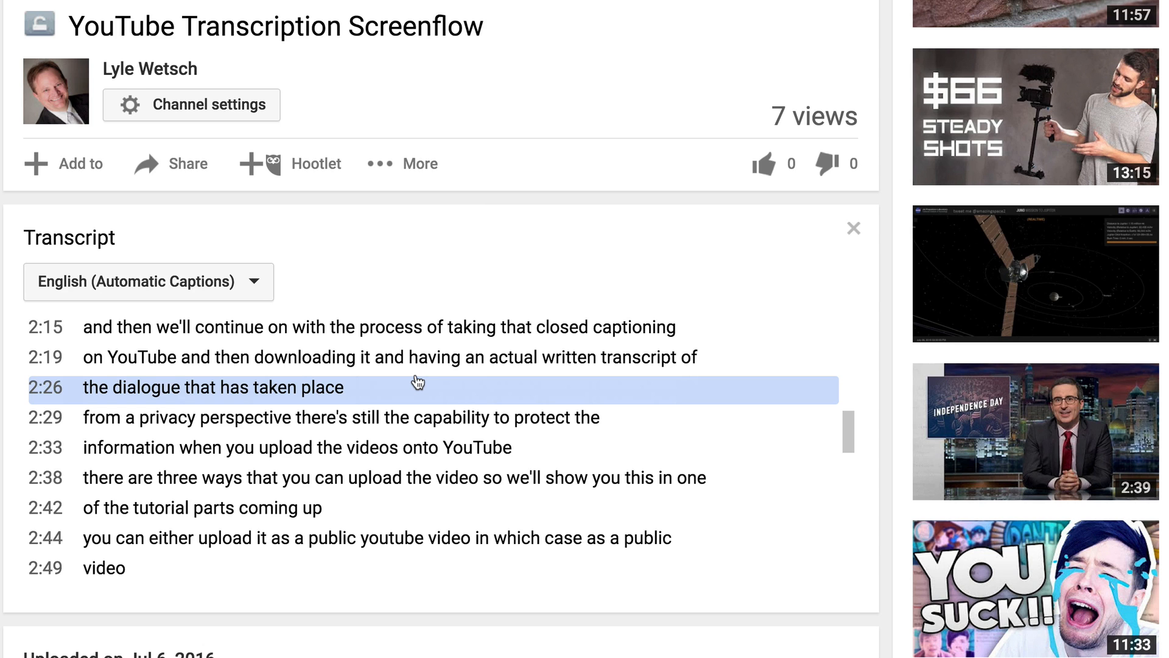
scroll(418, 383, up, 10)
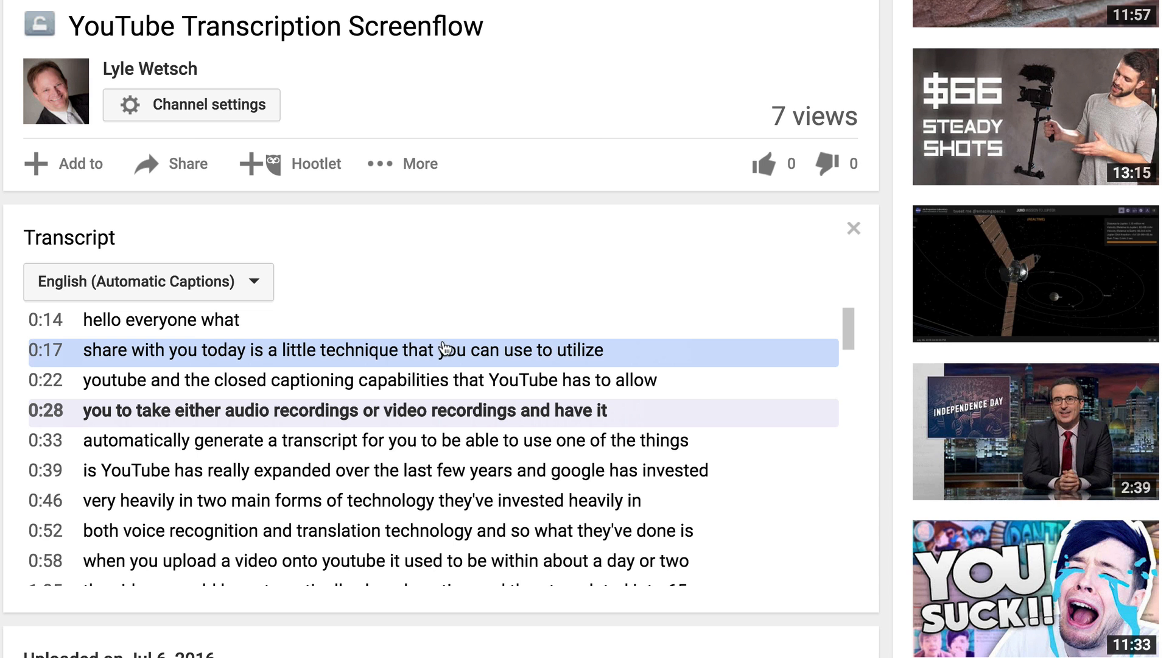
scroll(441, 329, up, 5)
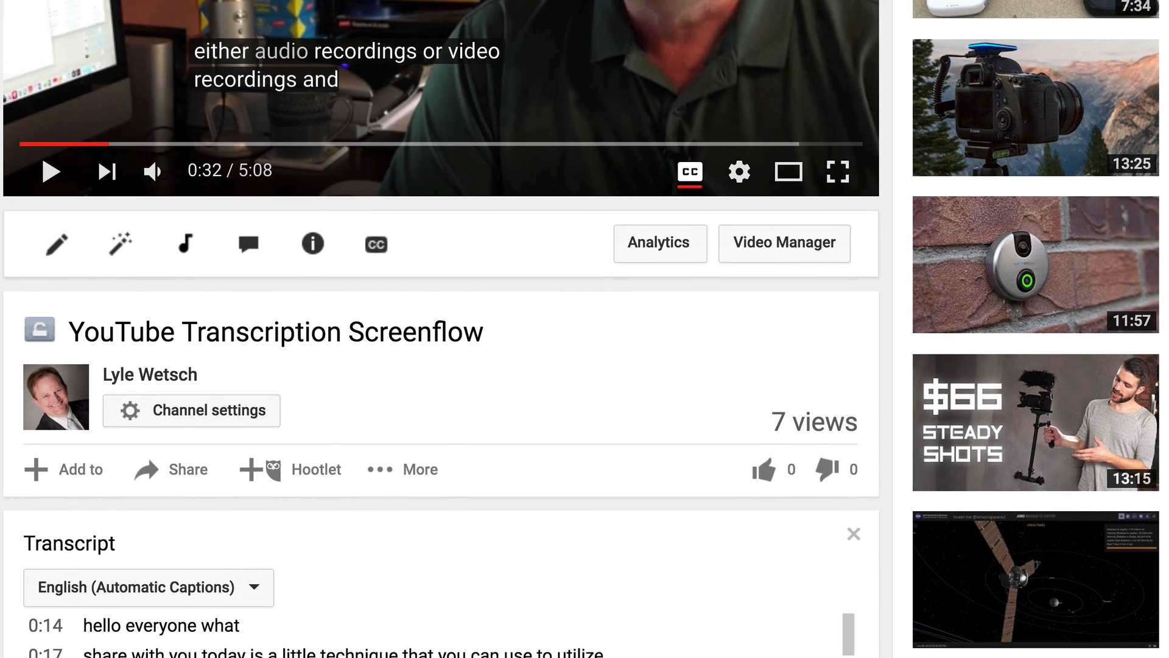
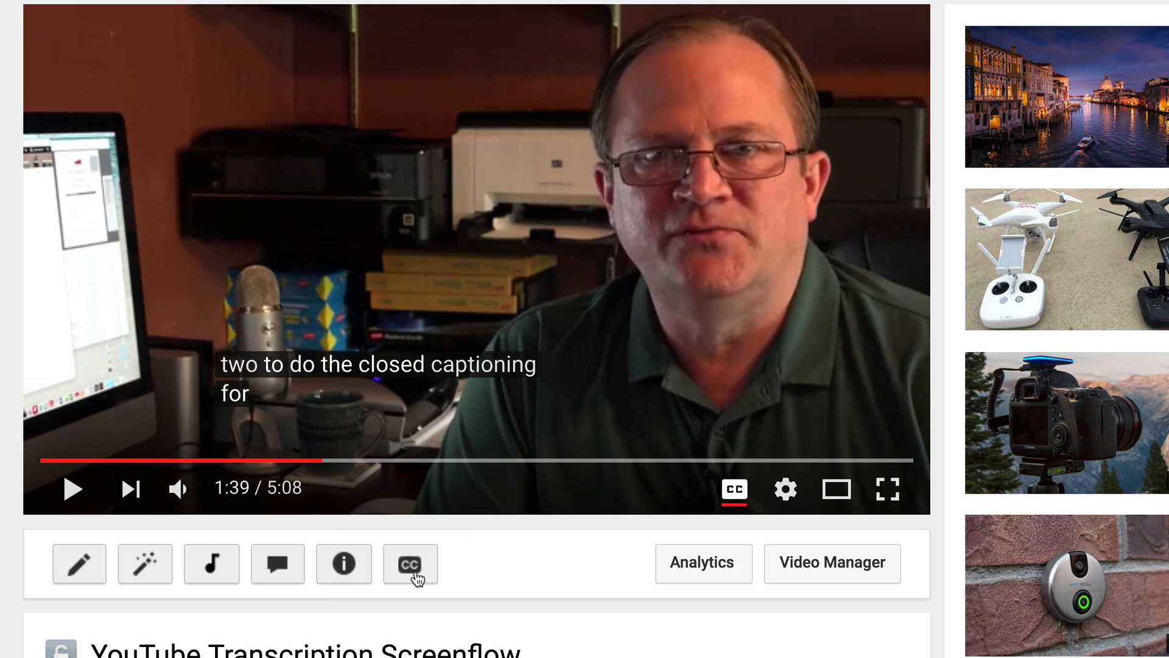
Open the video's published English (Automatic) subtitles for editing
click(416, 573)
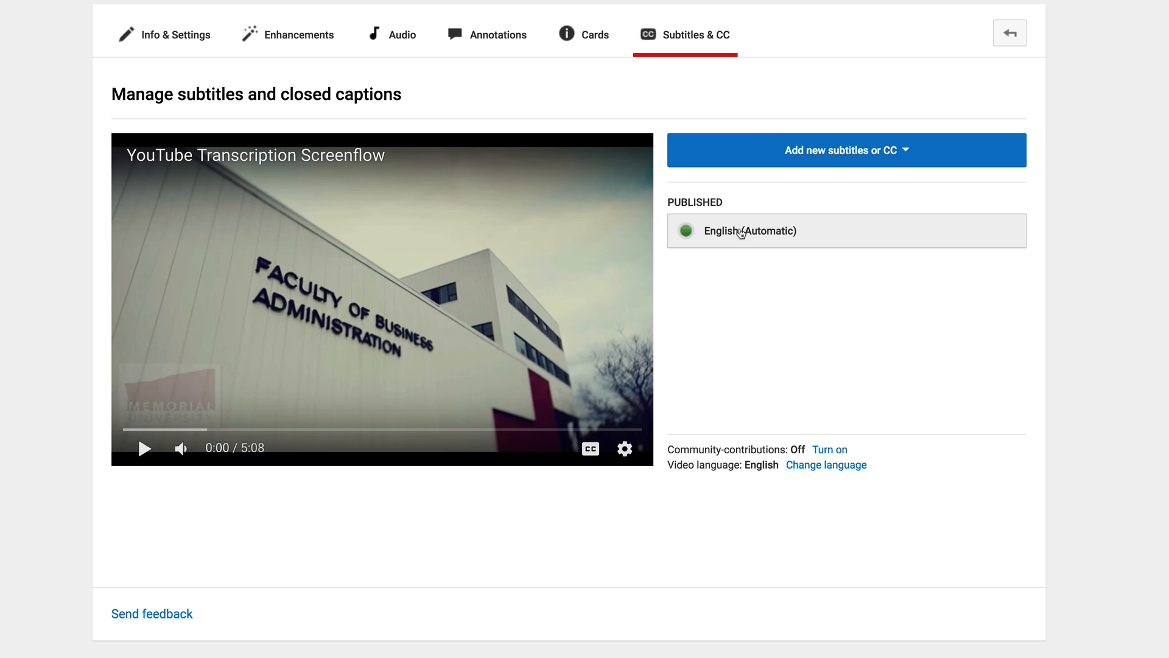
click(741, 233)
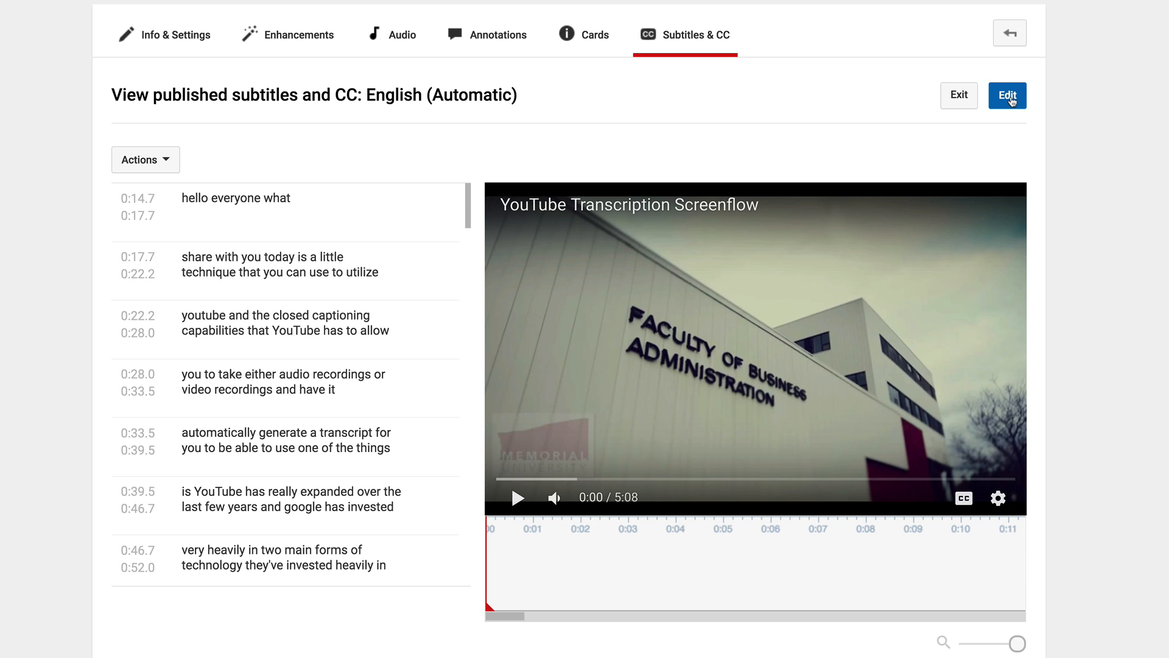
click(1008, 96)
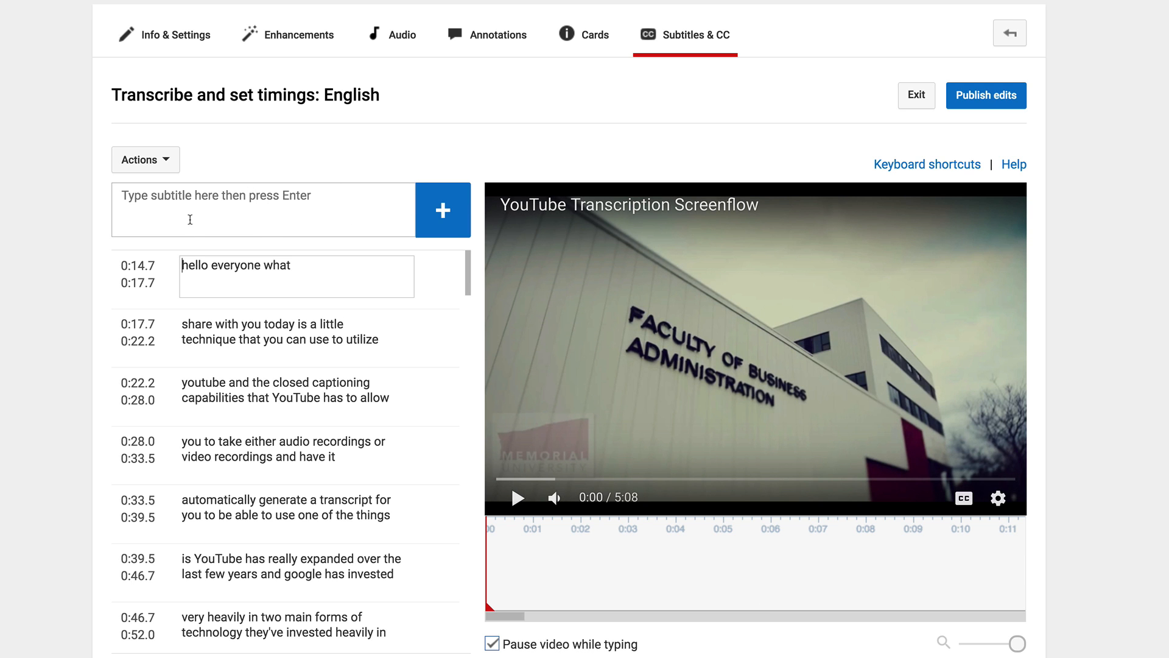
Look through the caption lines in the subtitle editor and play the video's opening to compare them with the speech
scroll(341, 274, down, 1)
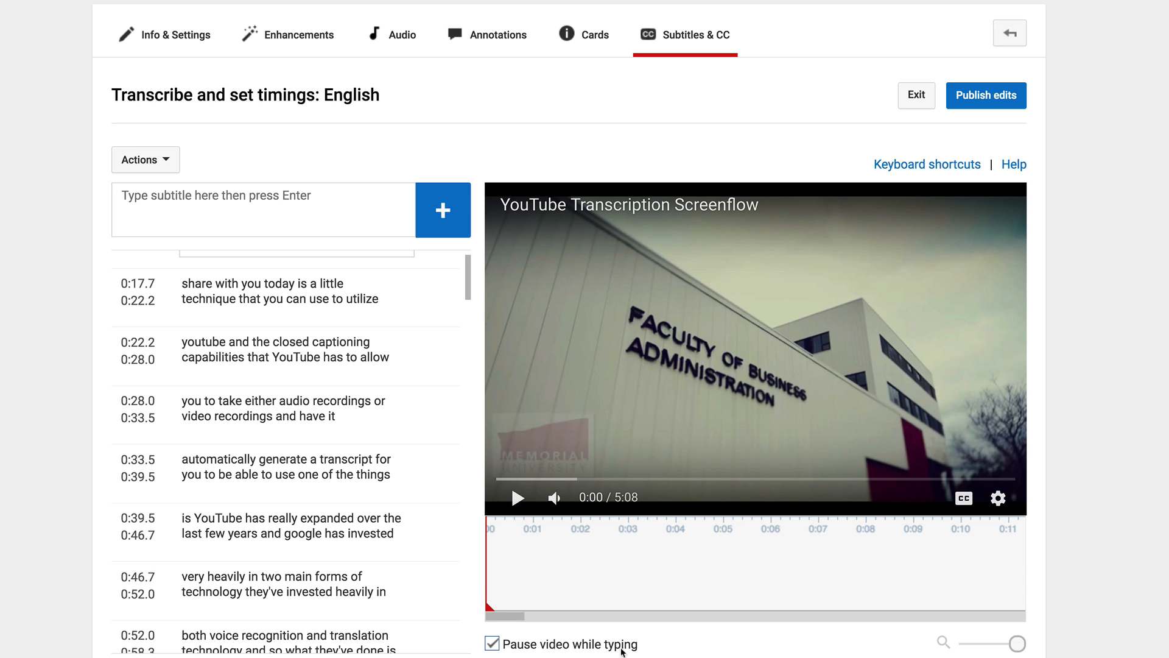
scroll(341, 557, up, 1)
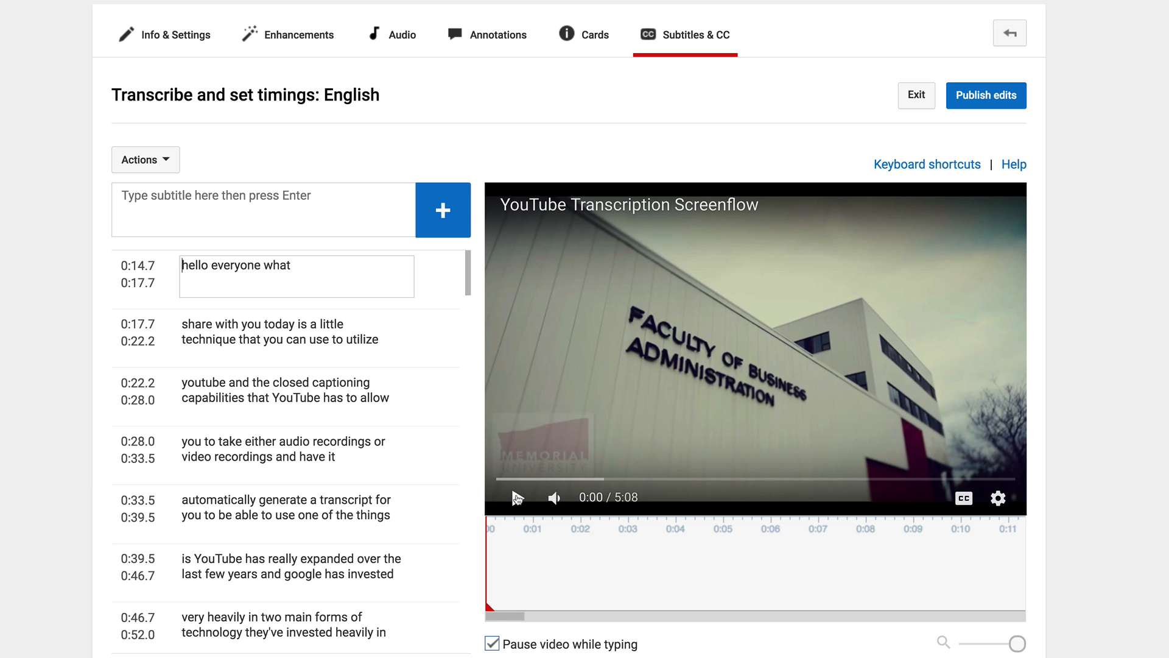
click(517, 499)
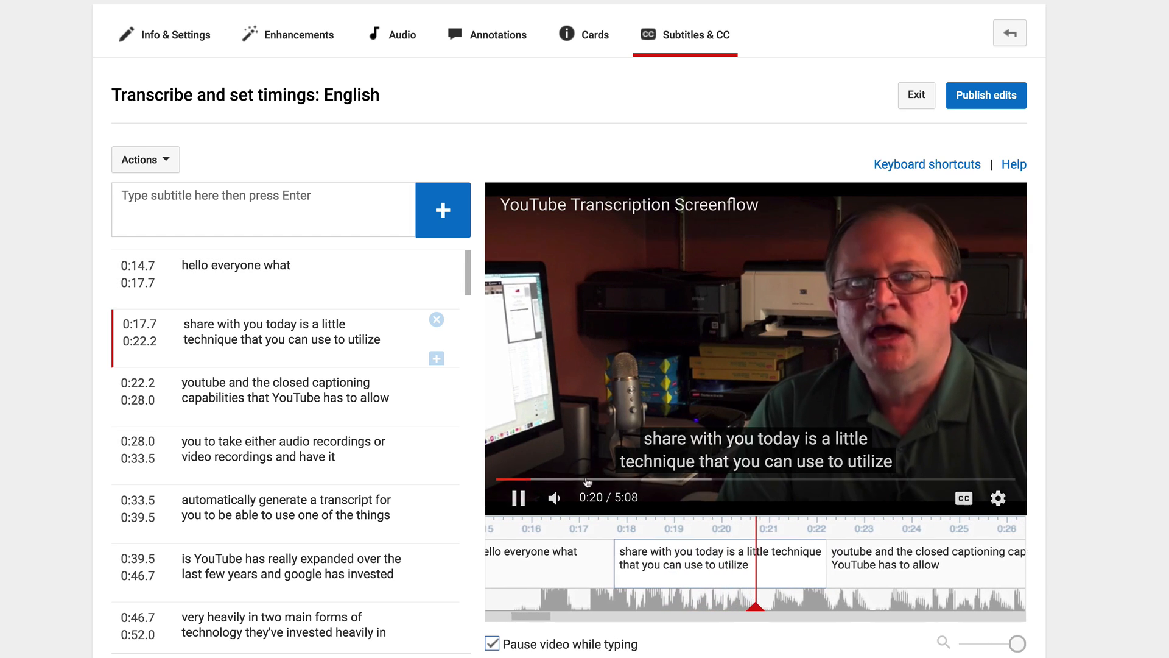
click(523, 497)
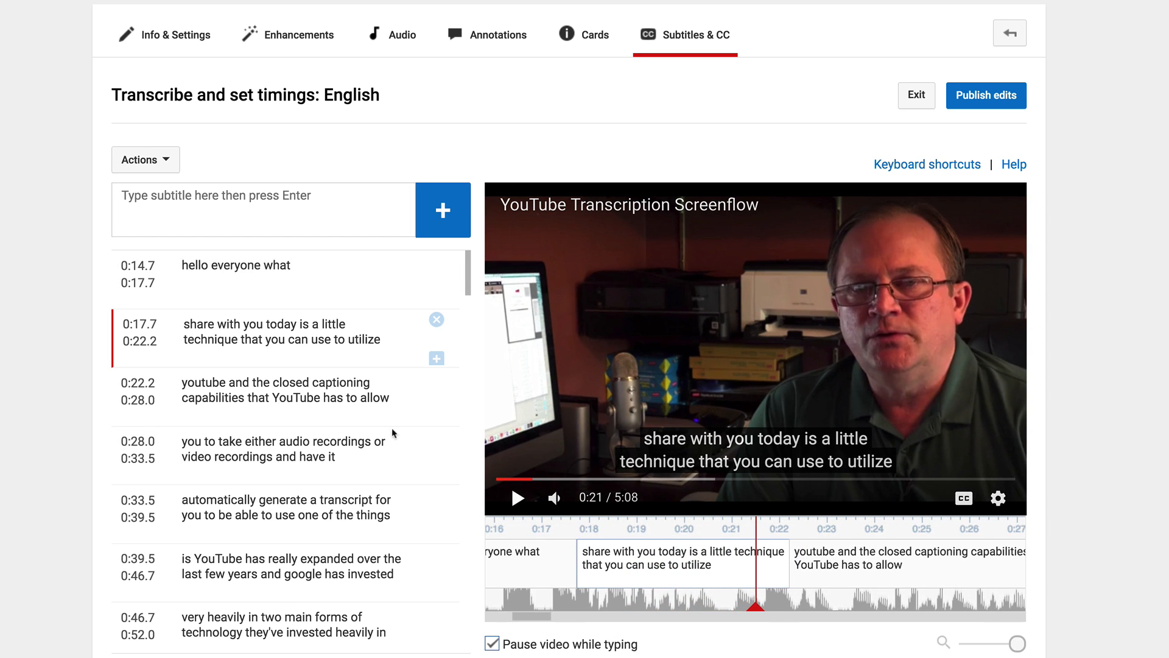
Correct the first caption line to read "hello everyone what I want to"
click(302, 264)
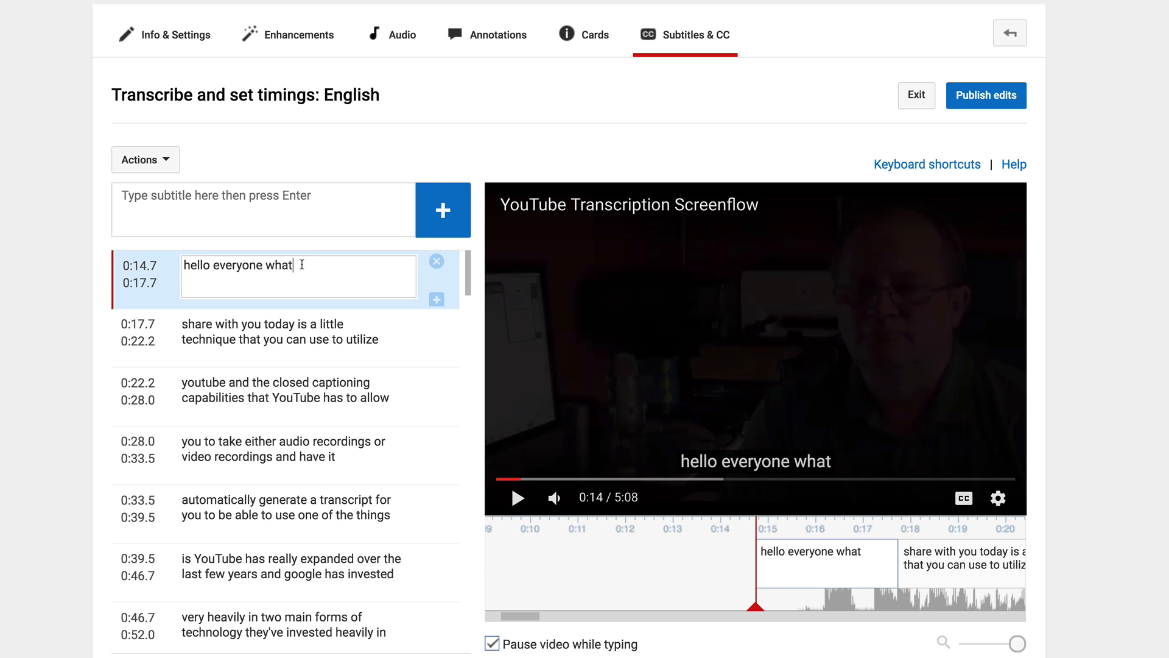
text(I want to )
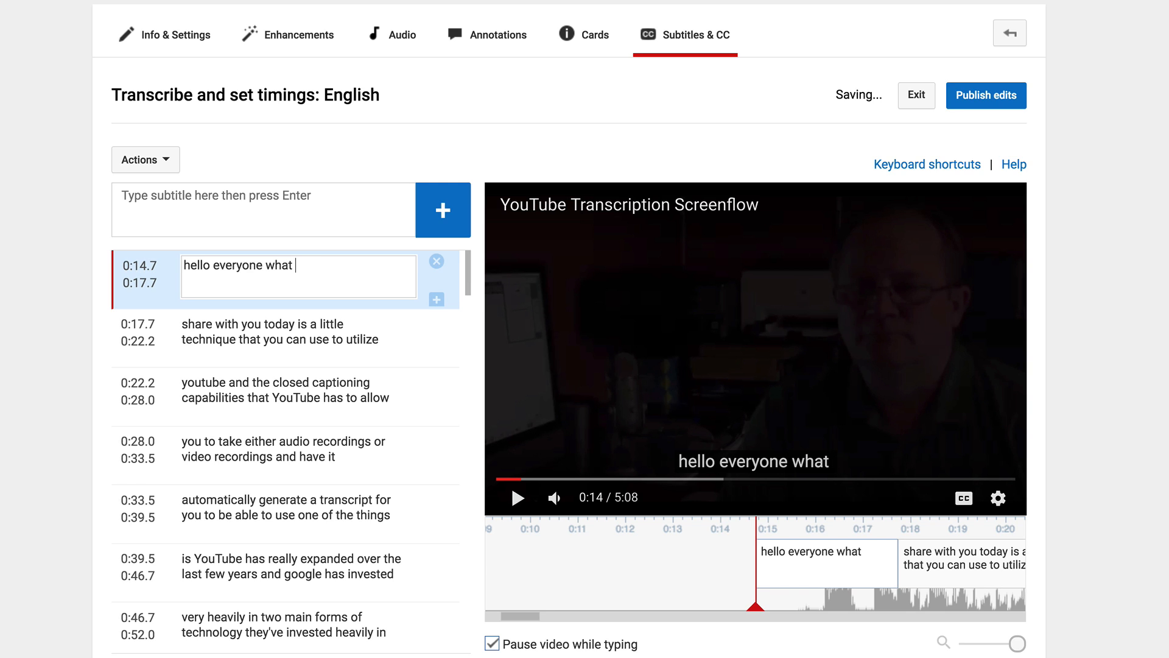
text(shar)
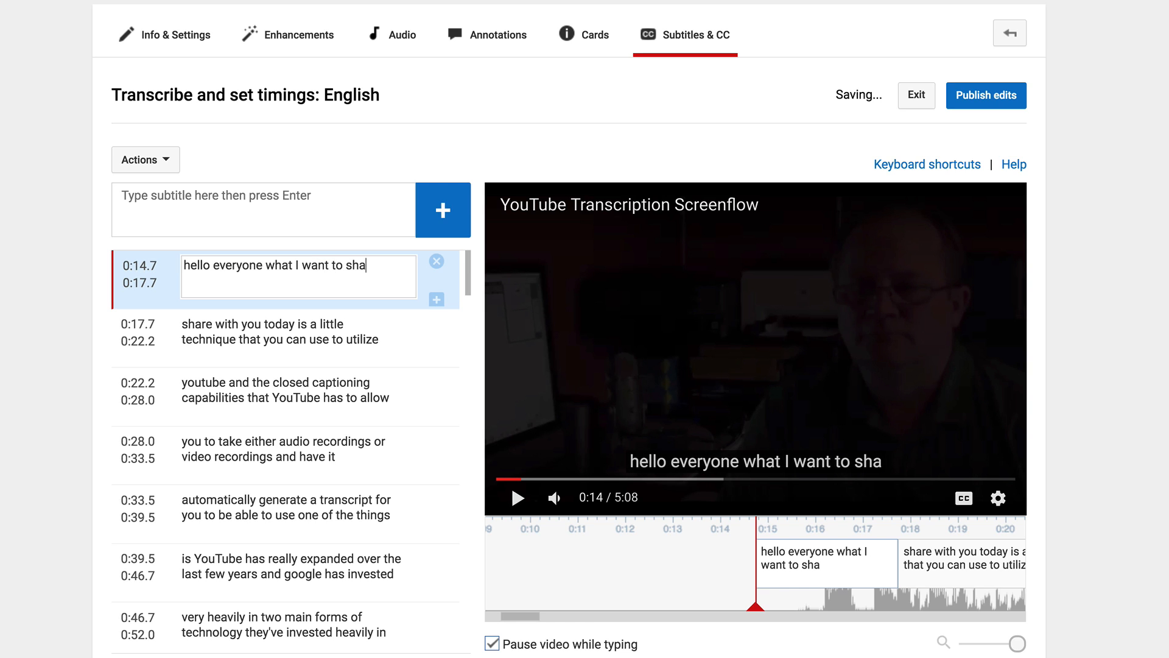
key(BackSpace)
key(BackSpace)
key(BackSpace)
key(BackSpace)
key(BackSpace)
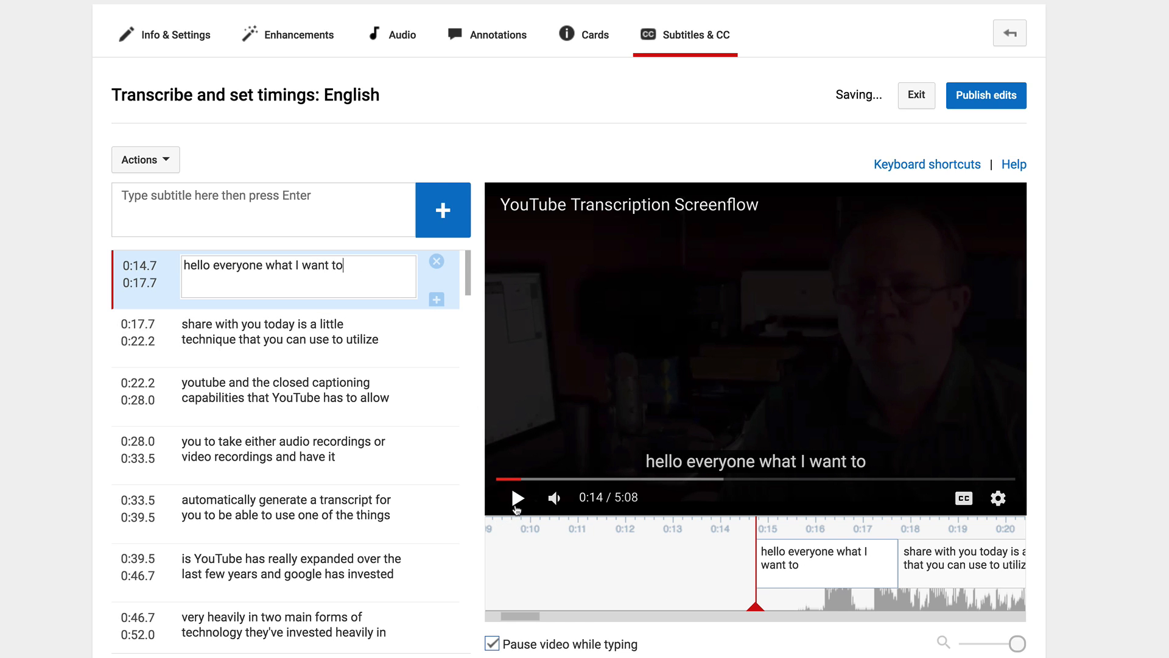
Play the video through the caption lines from 0:14 onward and compare them with the speech
click(516, 508)
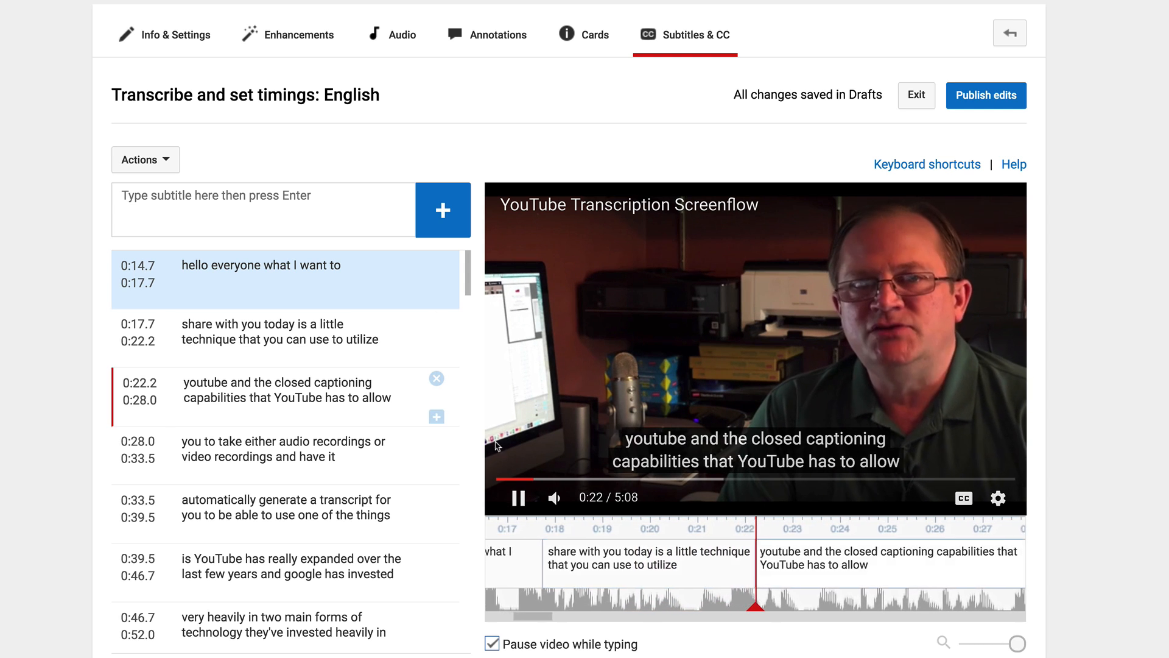
click(519, 500)
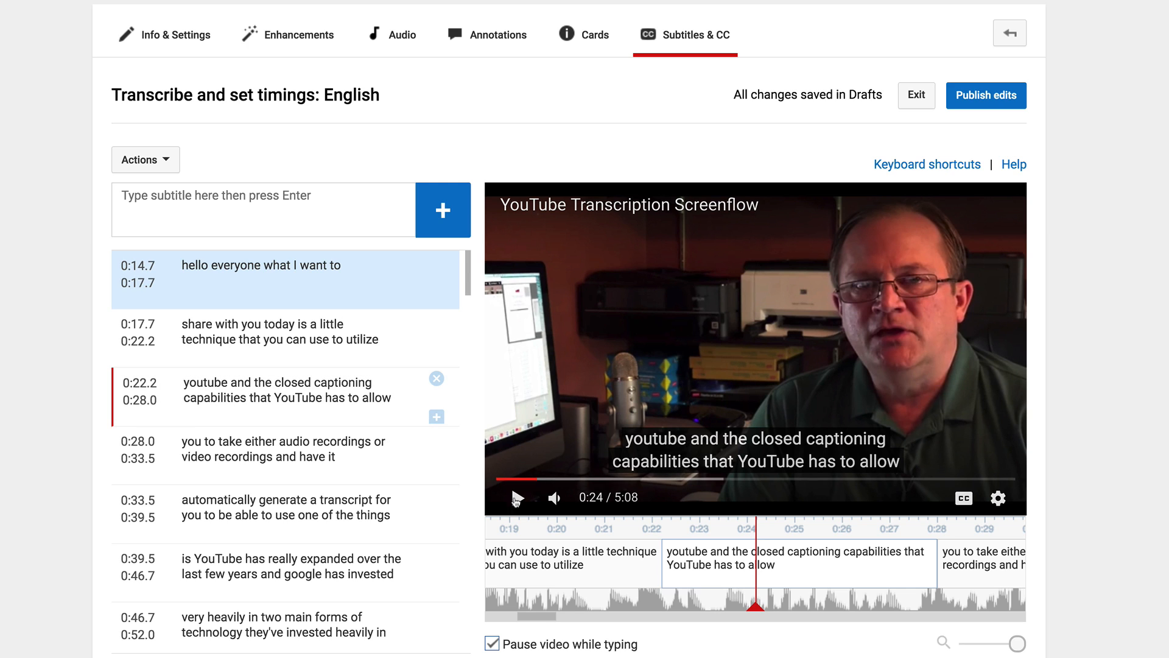
mouse_move(714, 566)
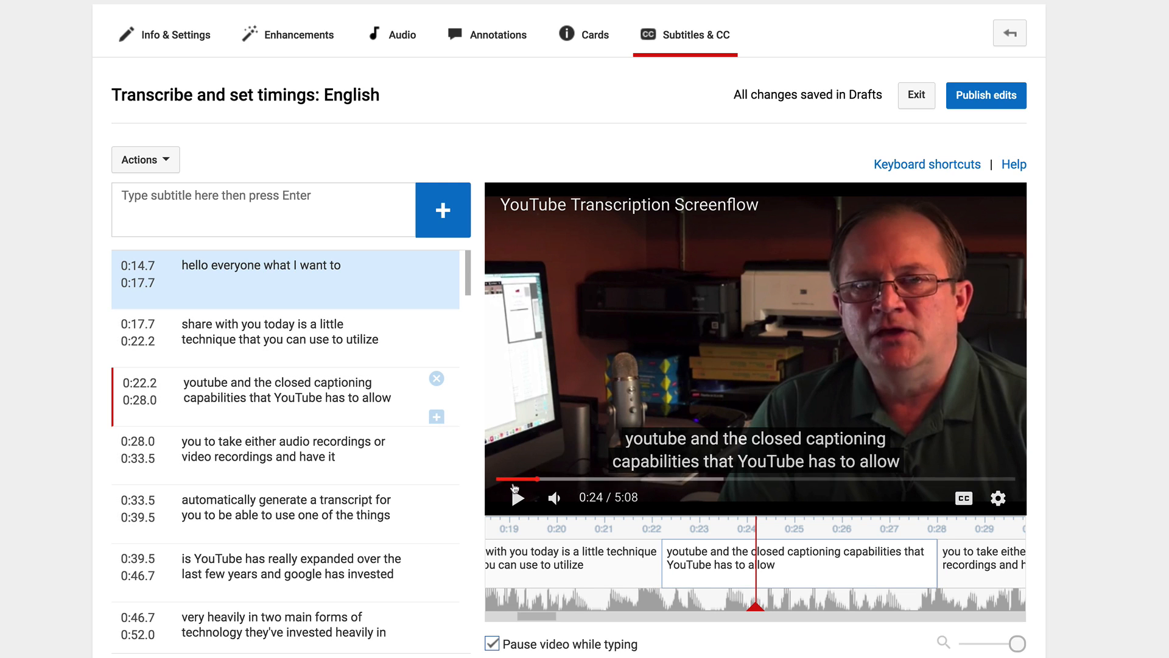
click(518, 500)
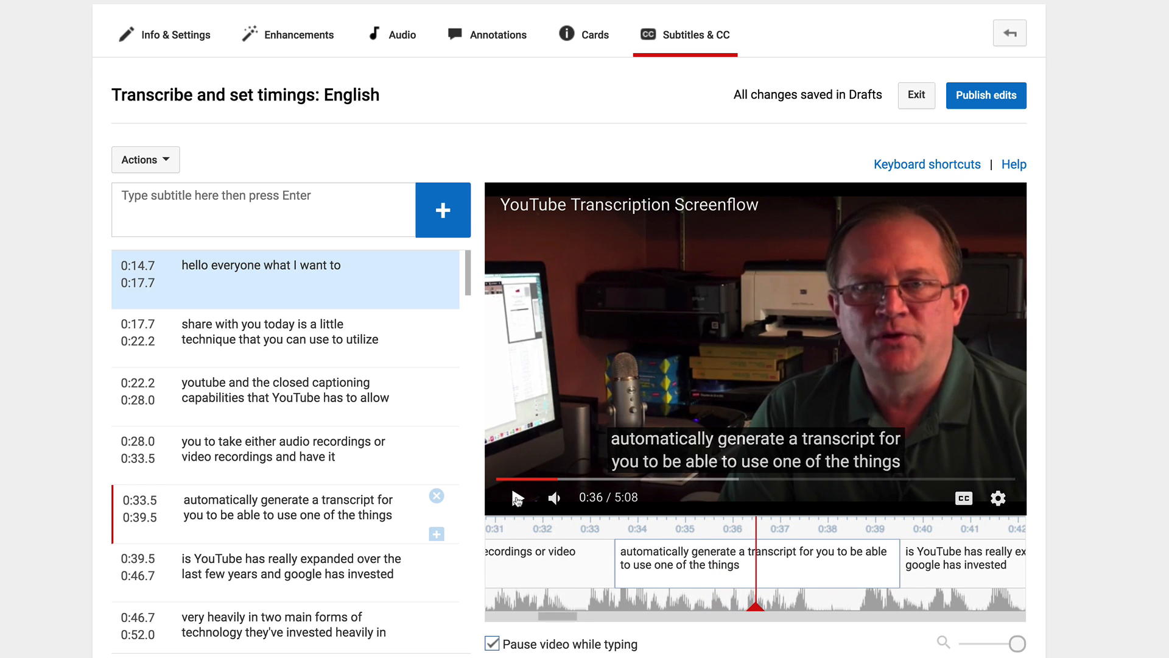
Correct the capitalization of the first word in the caption line starting at 0:22.2 to "YouTube"
click(189, 379)
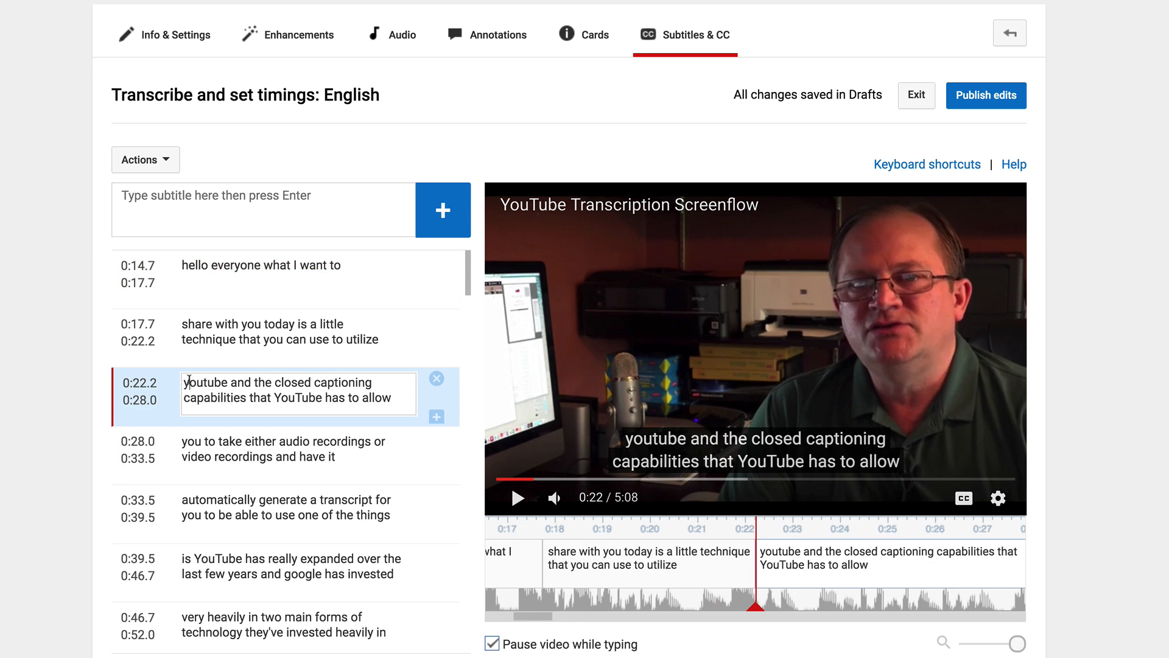
key(BackSpace)
text(Y)
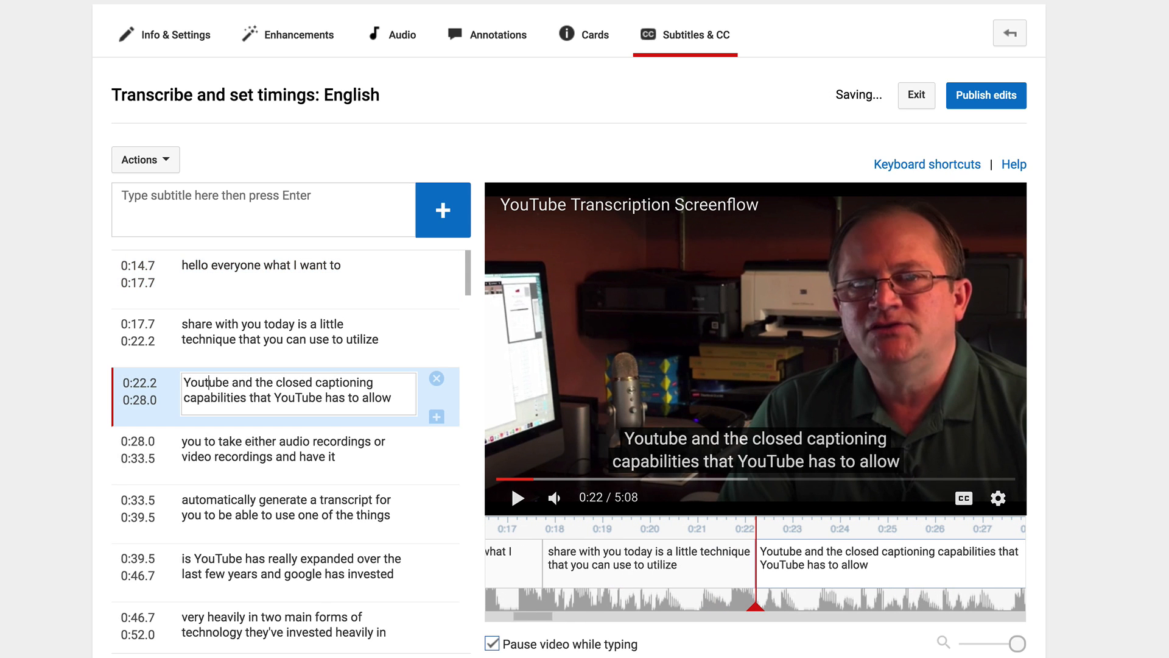
key(BackSpace)
text(T)
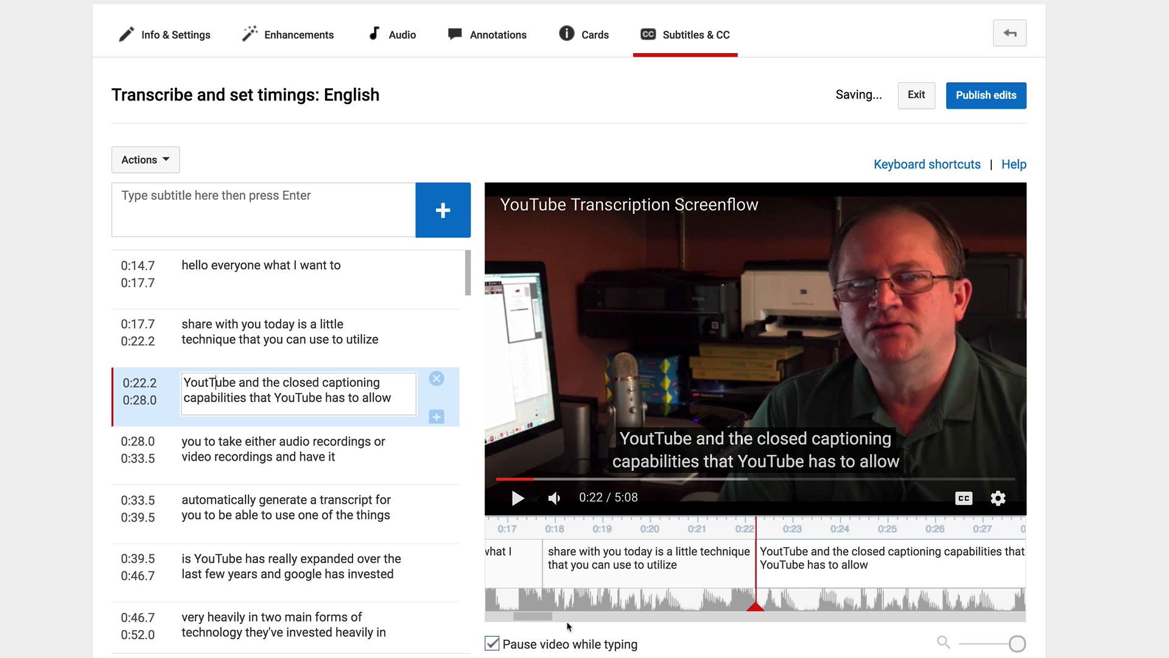
click(519, 499)
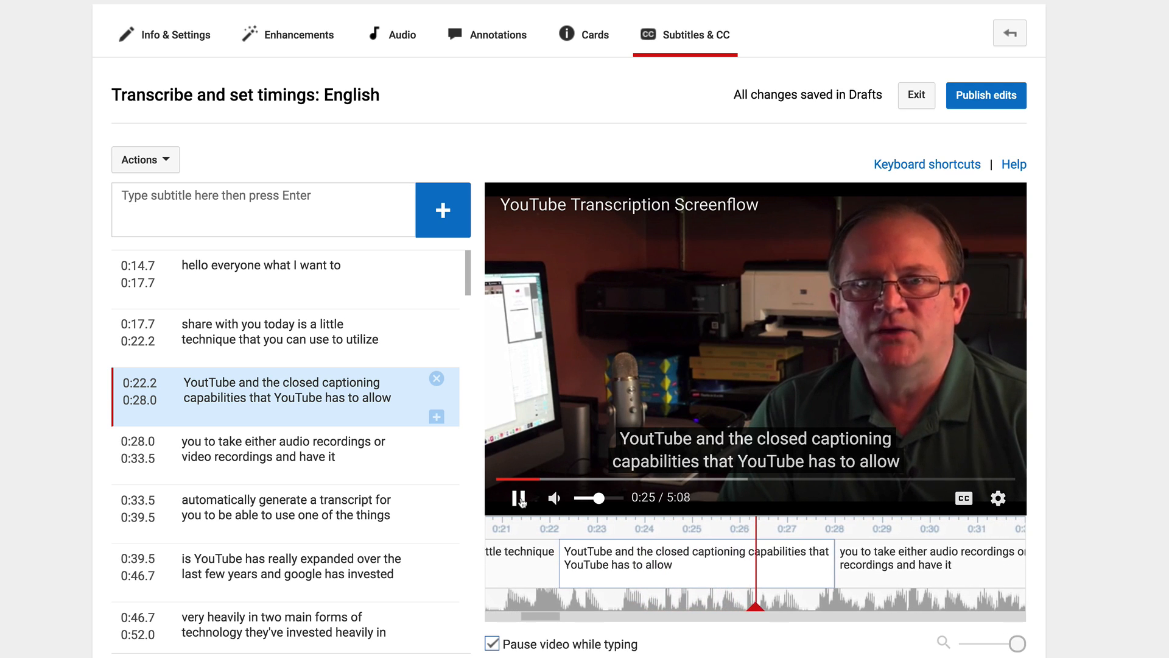
click(519, 500)
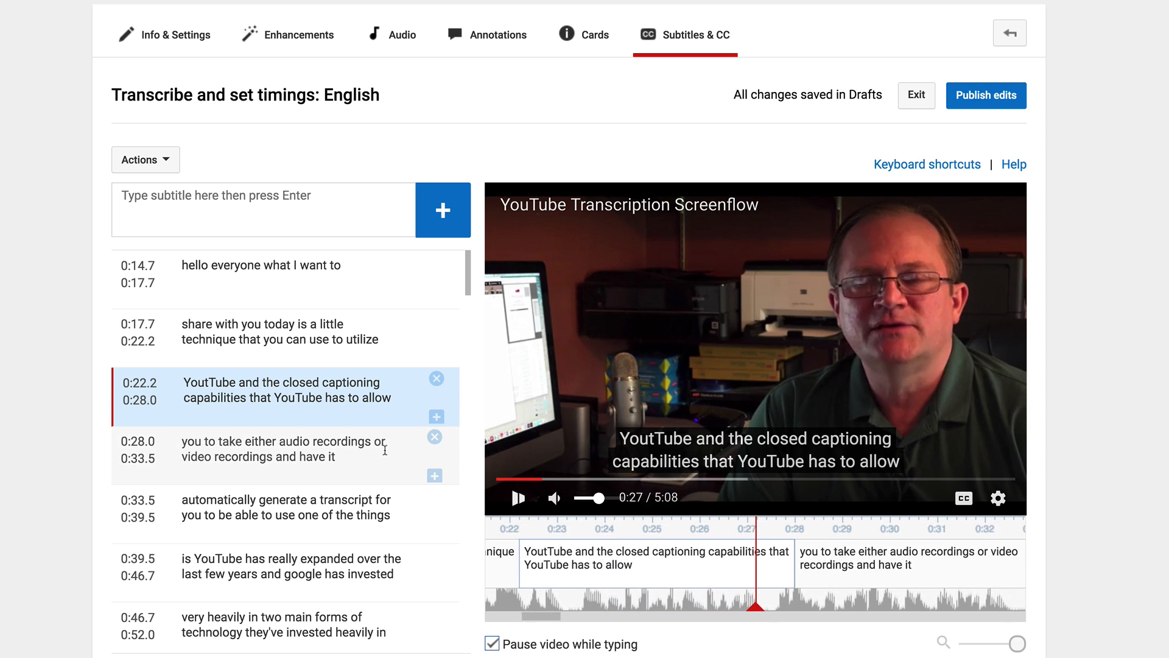
click(209, 384)
key(BackSpace)
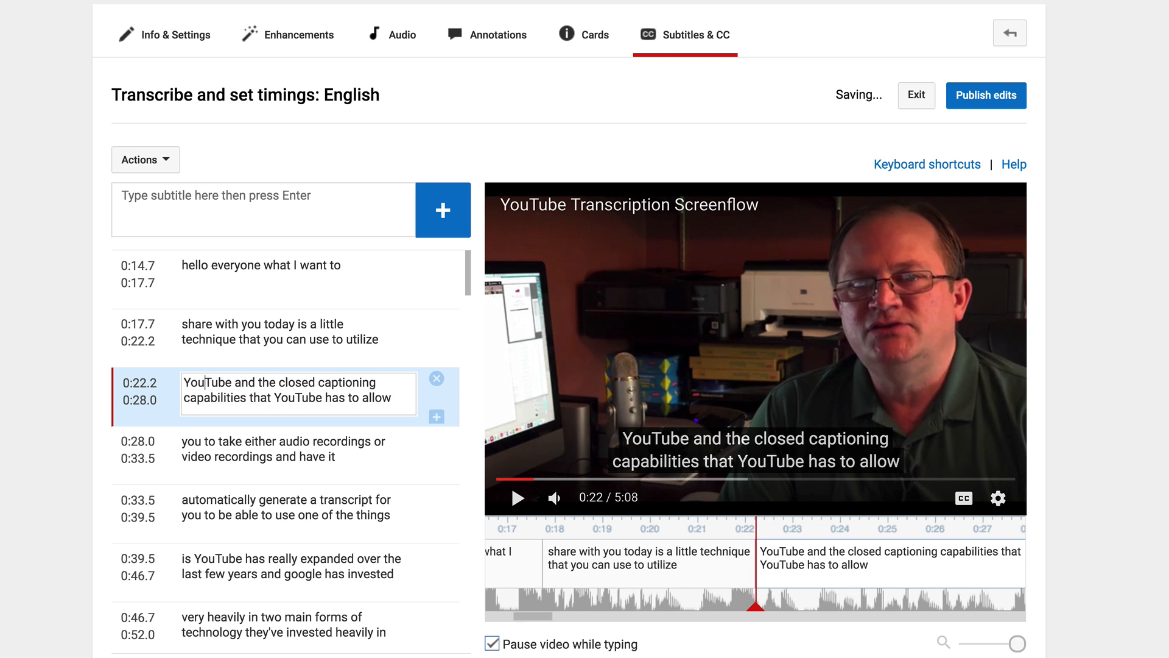
Check the following caption lines against the playback and publish the subtitle edits
click(518, 498)
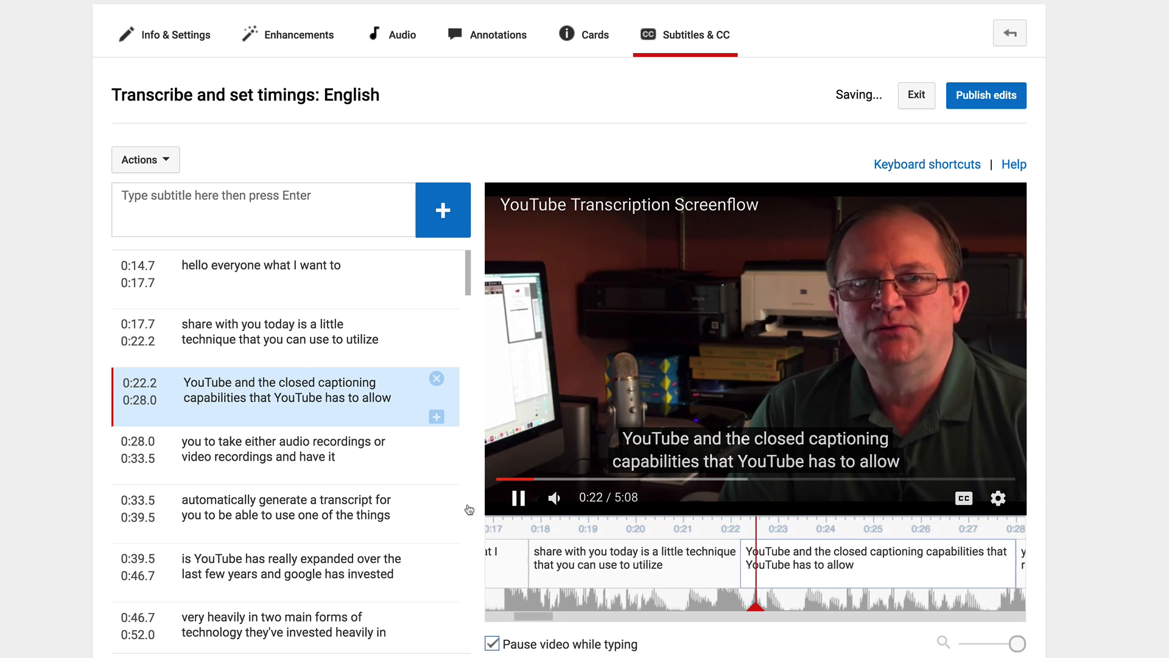
scroll(359, 531, down, 1)
scroll(359, 531, down, 1)
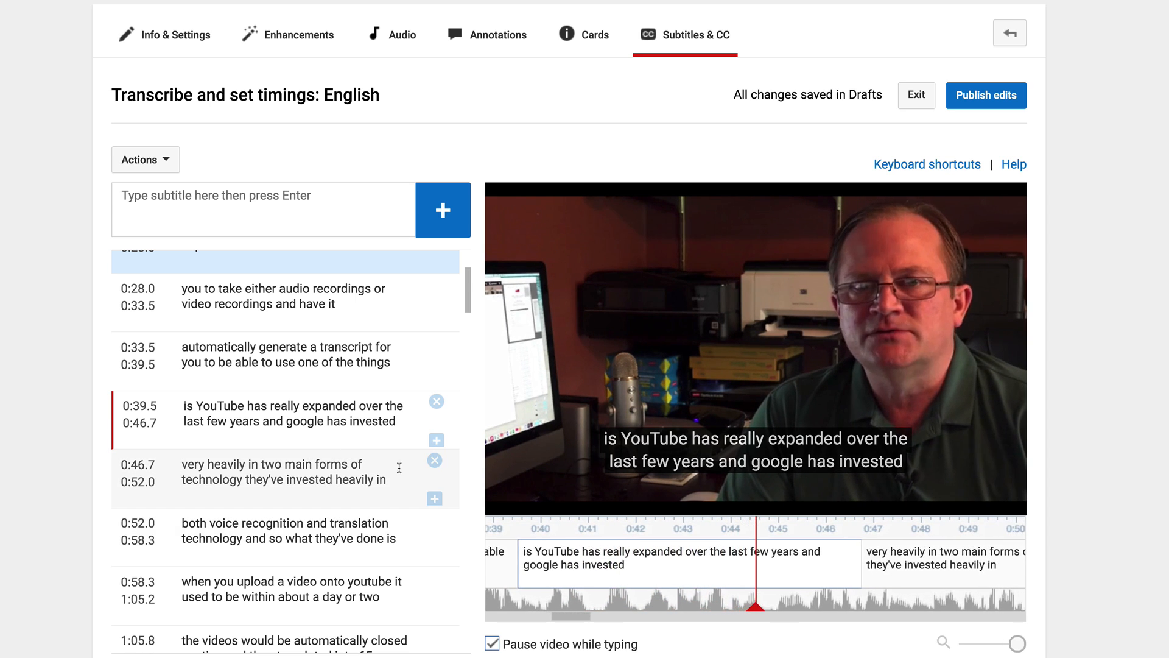
mouse_move(516, 499)
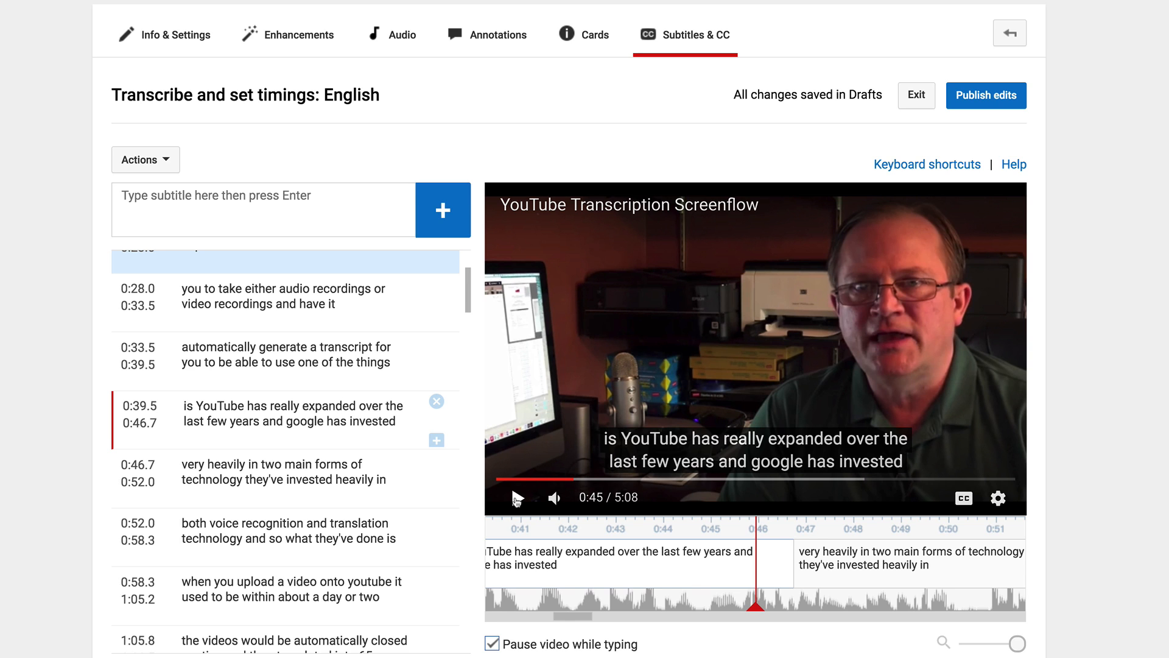
scroll(299, 360, down, 1)
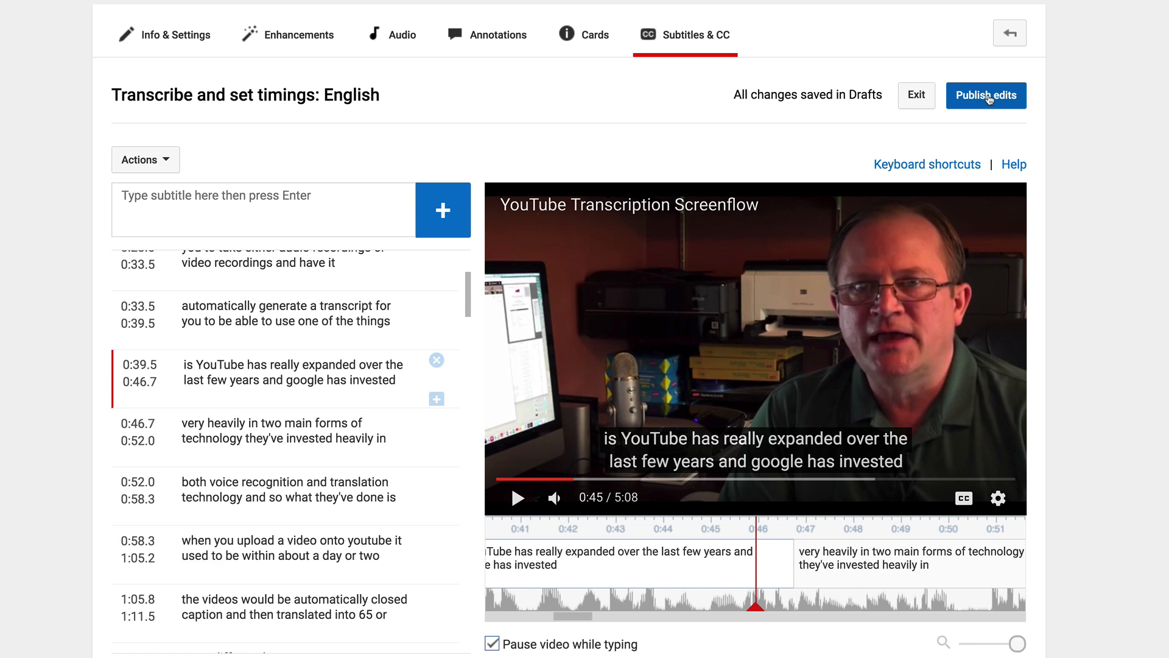
click(989, 98)
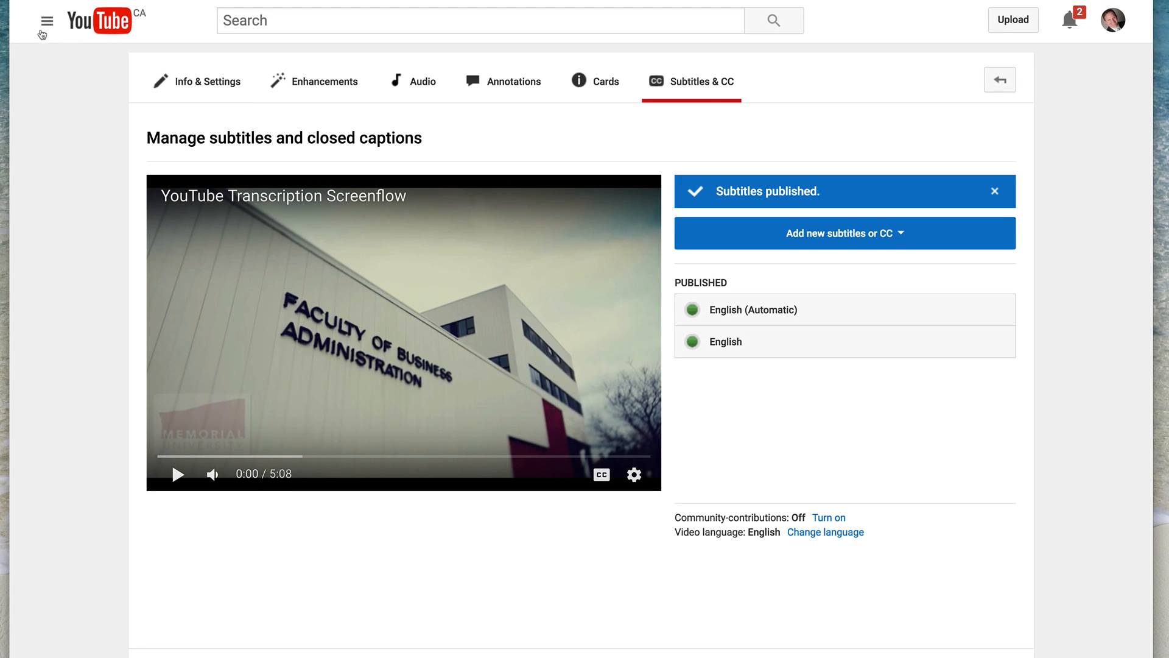
Open the YouTube Transcription Screenflow video from the channel's uploads and check its captions at about 0:34
click(49, 27)
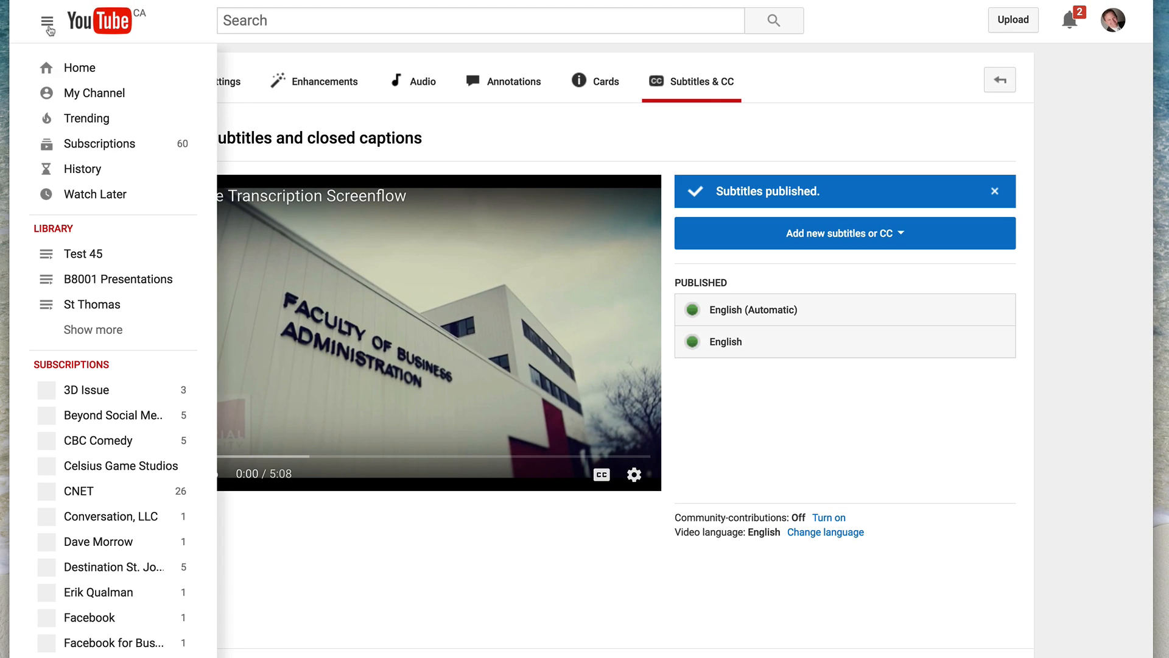
click(100, 95)
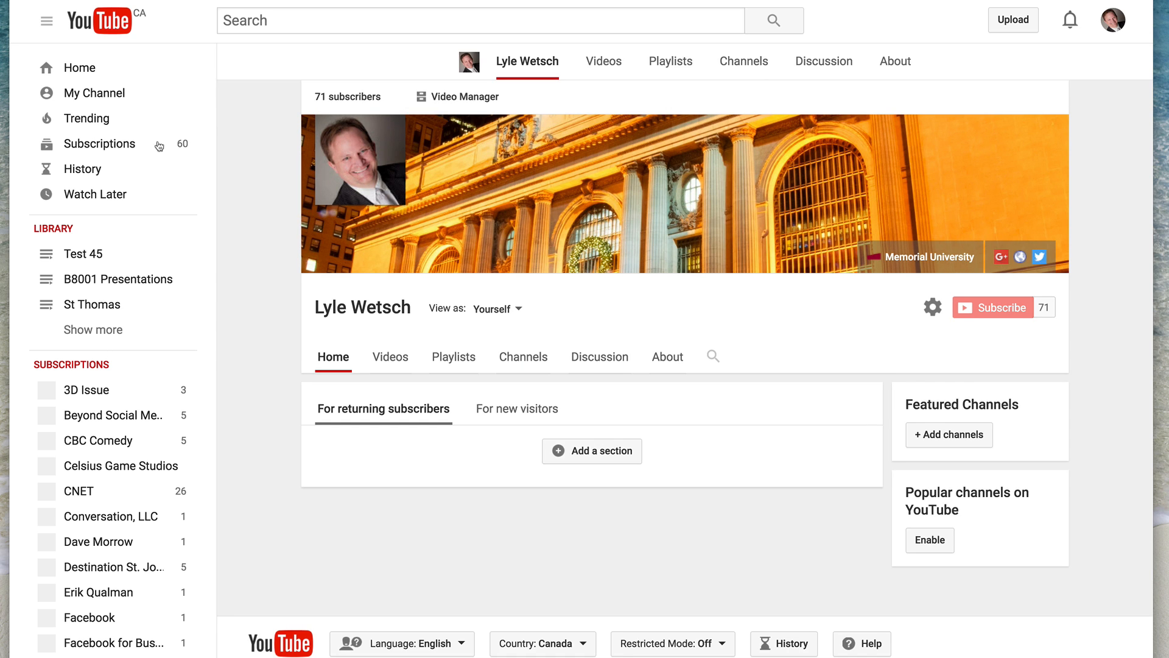
click(399, 321)
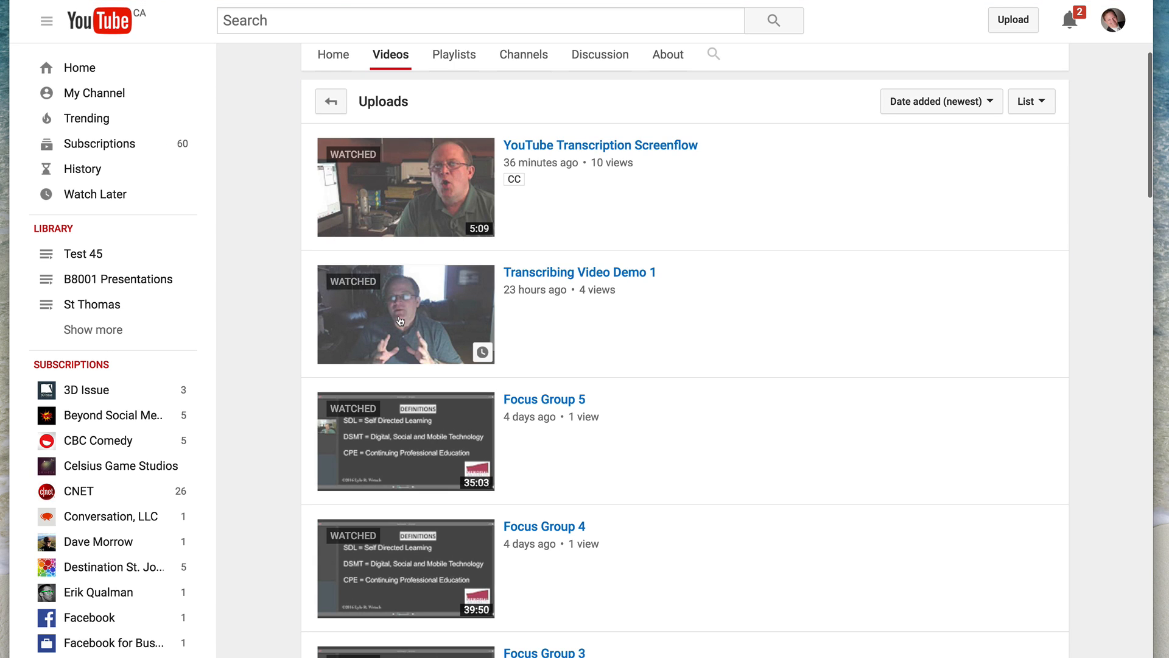
click(545, 145)
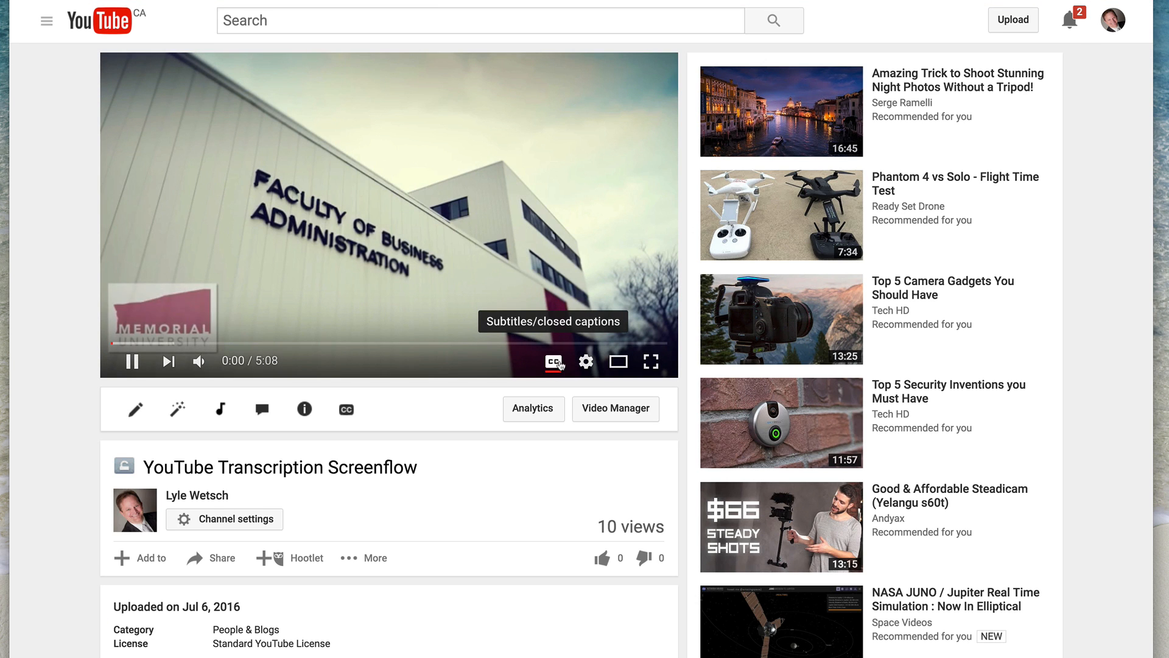
click(171, 343)
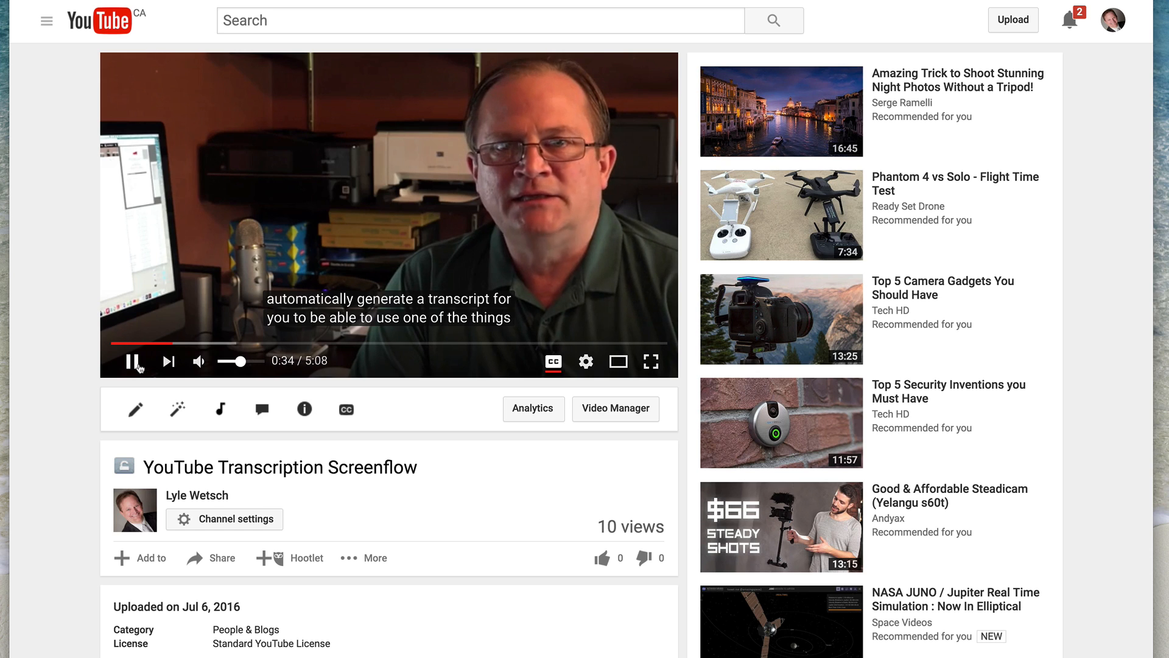
key(space)
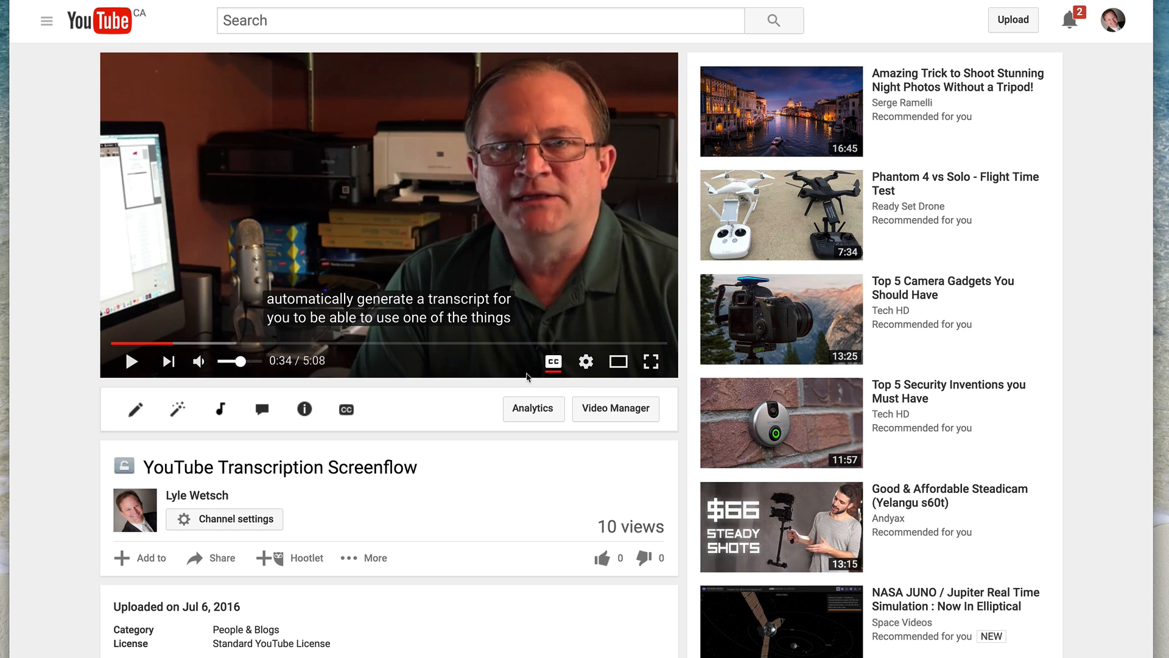
Auto-translate the video's English captions into Czech and play a moment of the video with them
click(587, 363)
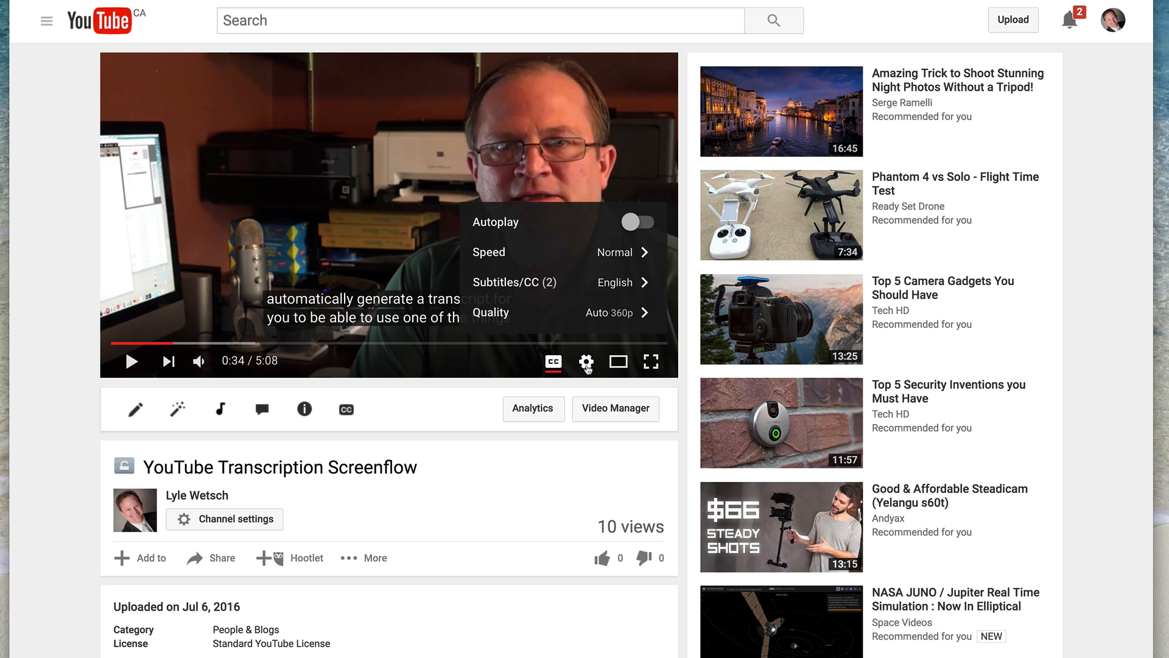
click(624, 290)
scroll(563, 298, down, 1)
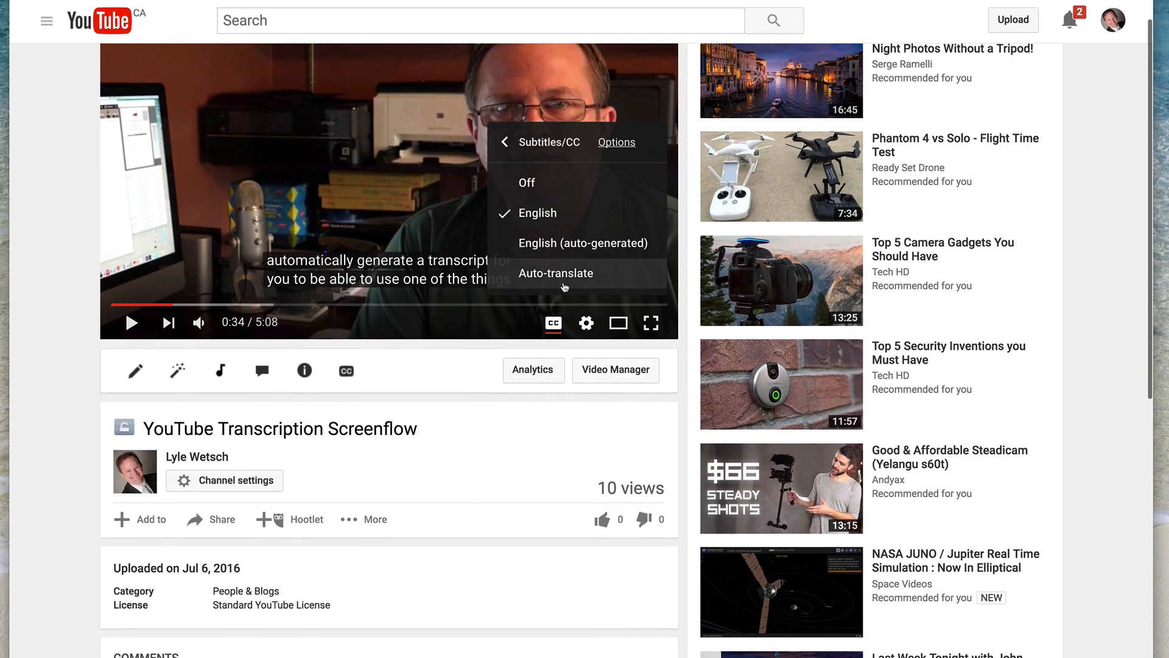
click(565, 287)
scroll(572, 262, up, 1)
scroll(588, 224, down, 1)
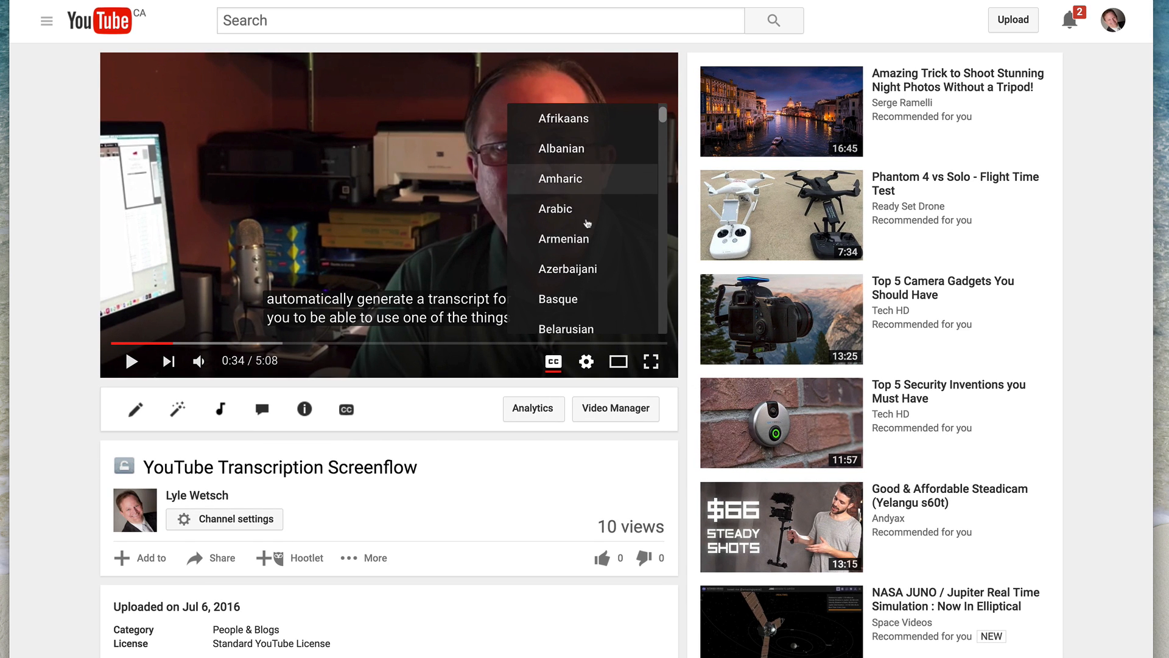
scroll(588, 224, down, 5)
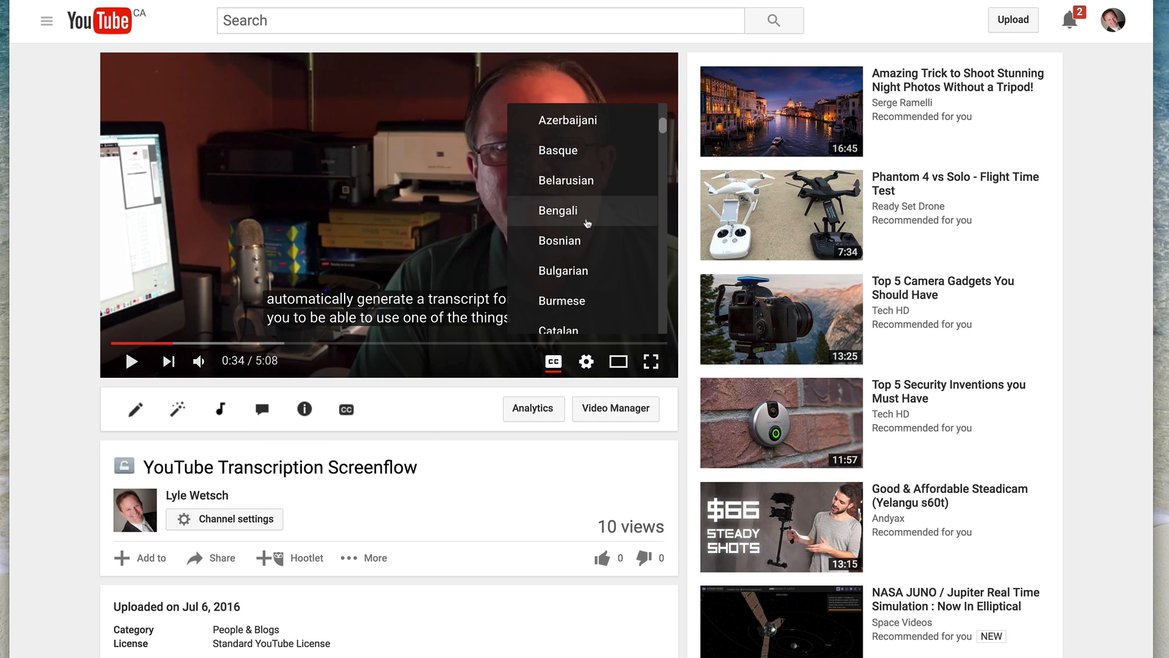
scroll(588, 223, down, 5)
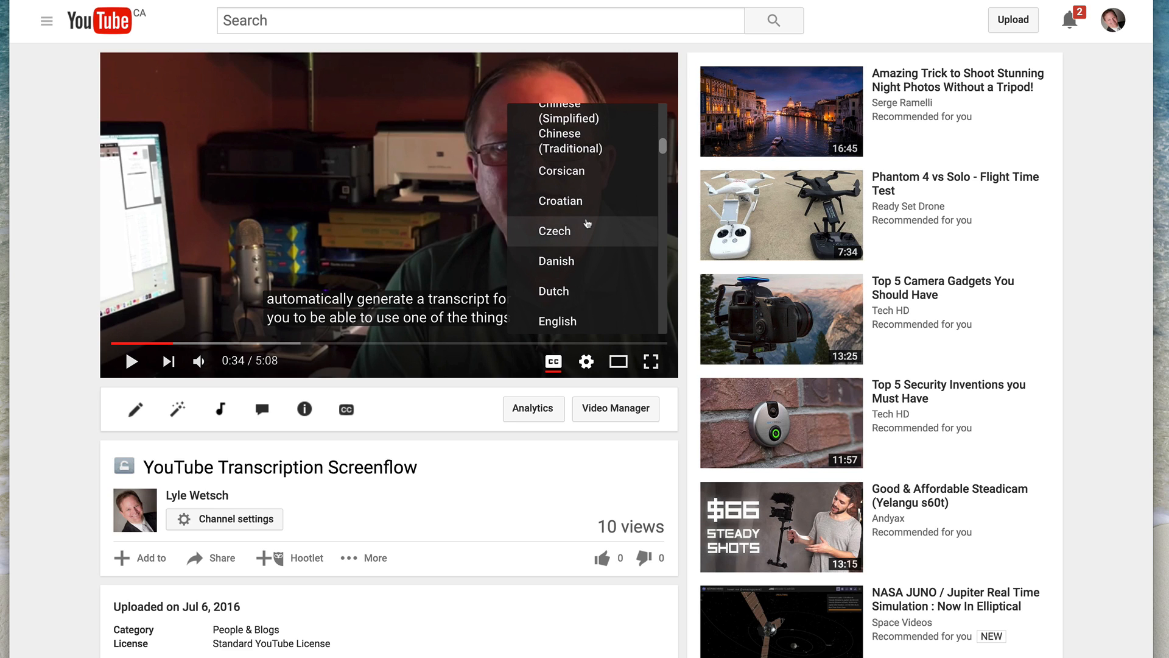
scroll(588, 223, up, 2)
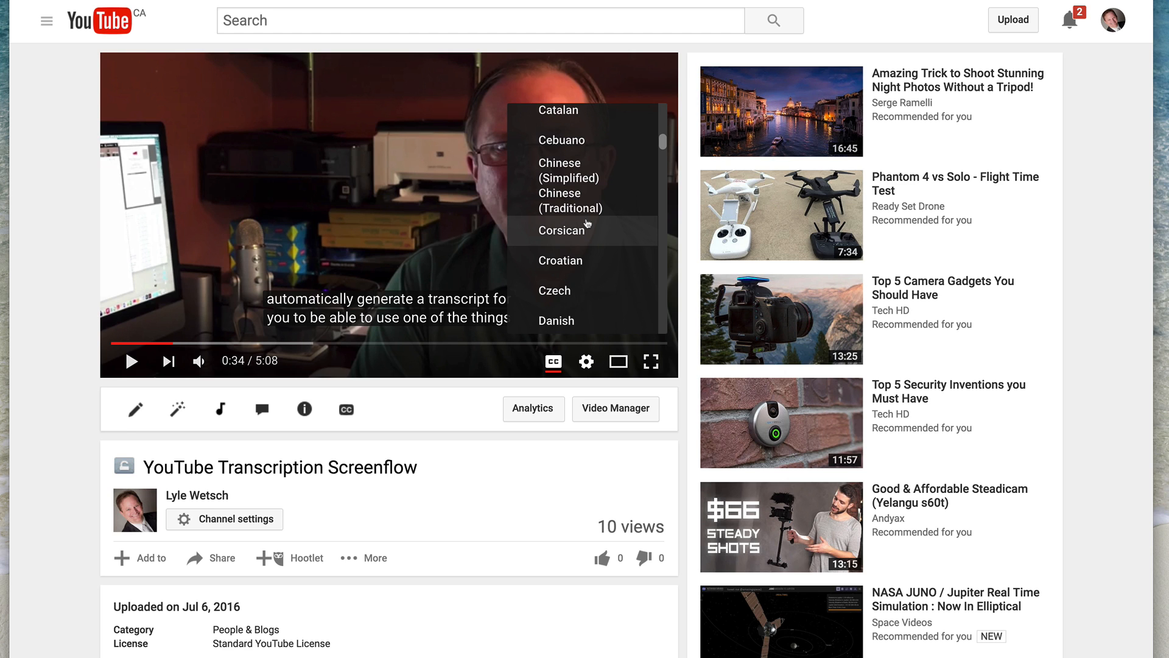
scroll(587, 226, down, 2)
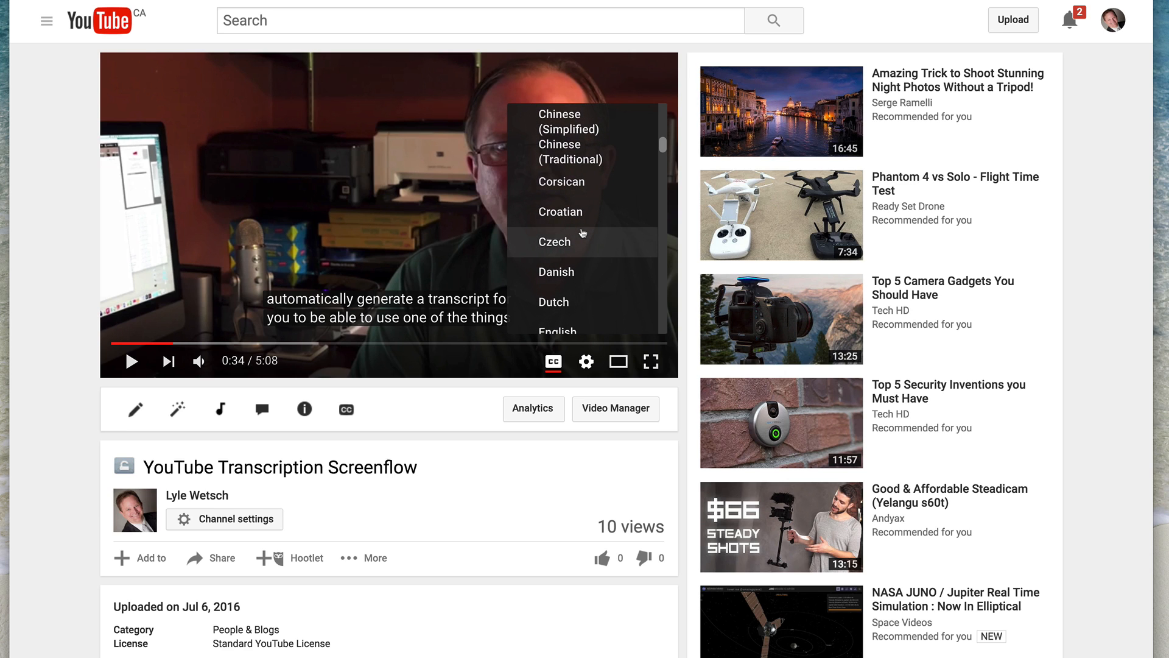
scroll(566, 247, up, 1)
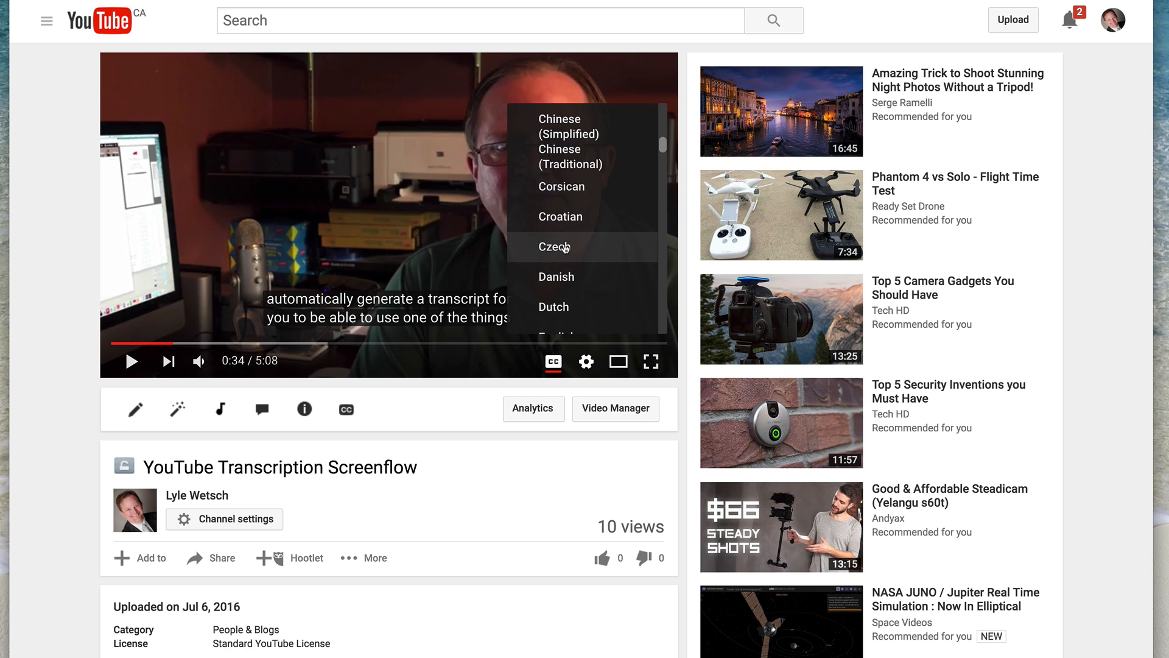
click(565, 247)
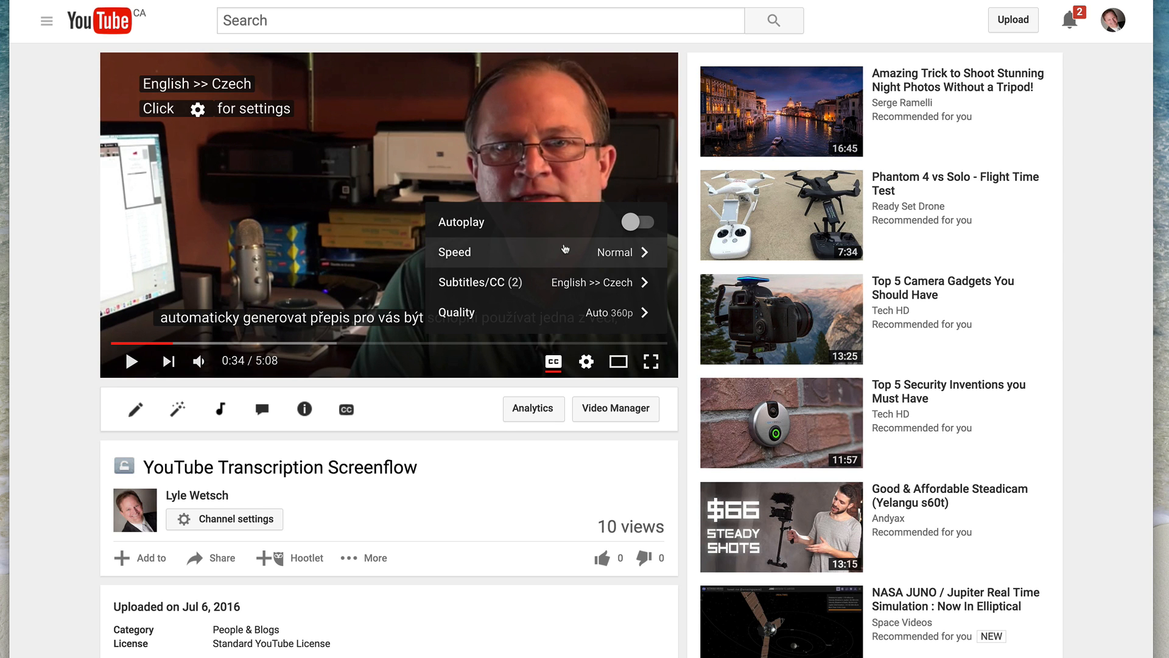
click(463, 408)
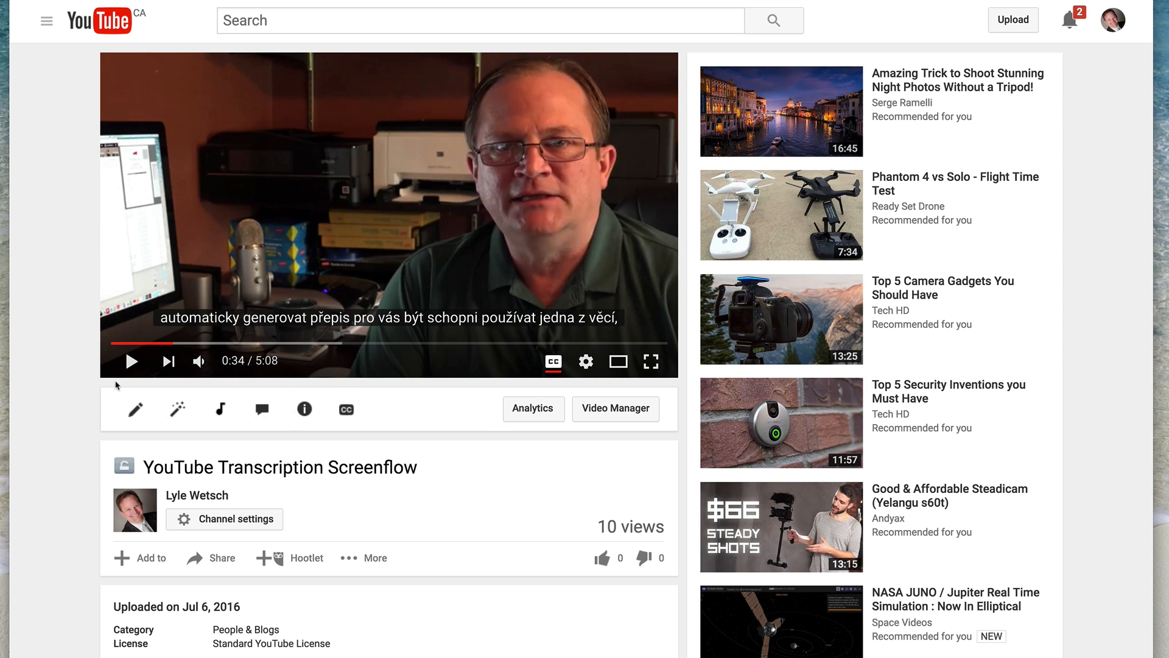
click(127, 363)
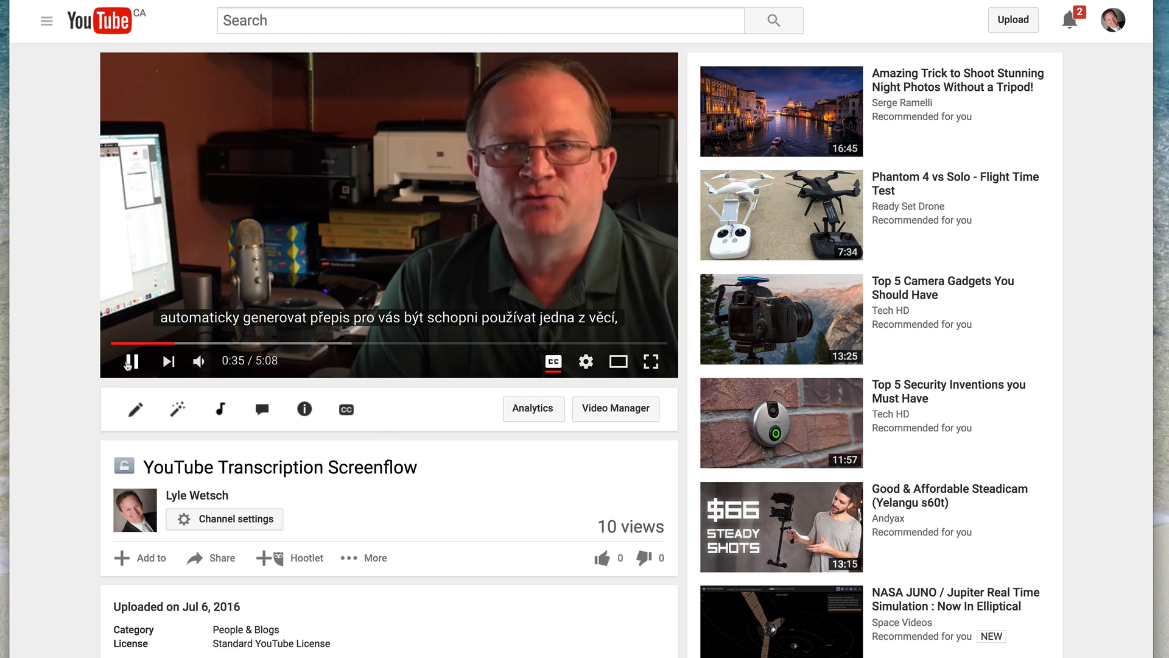
click(128, 363)
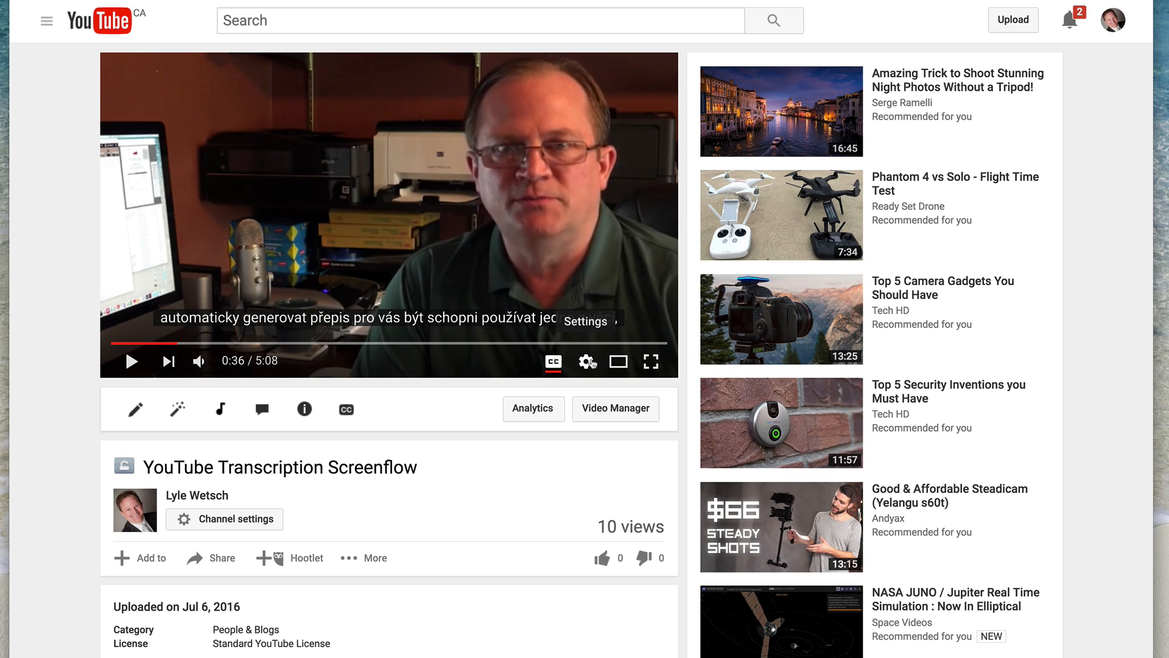
Switch the video's captions back to the English track
click(588, 362)
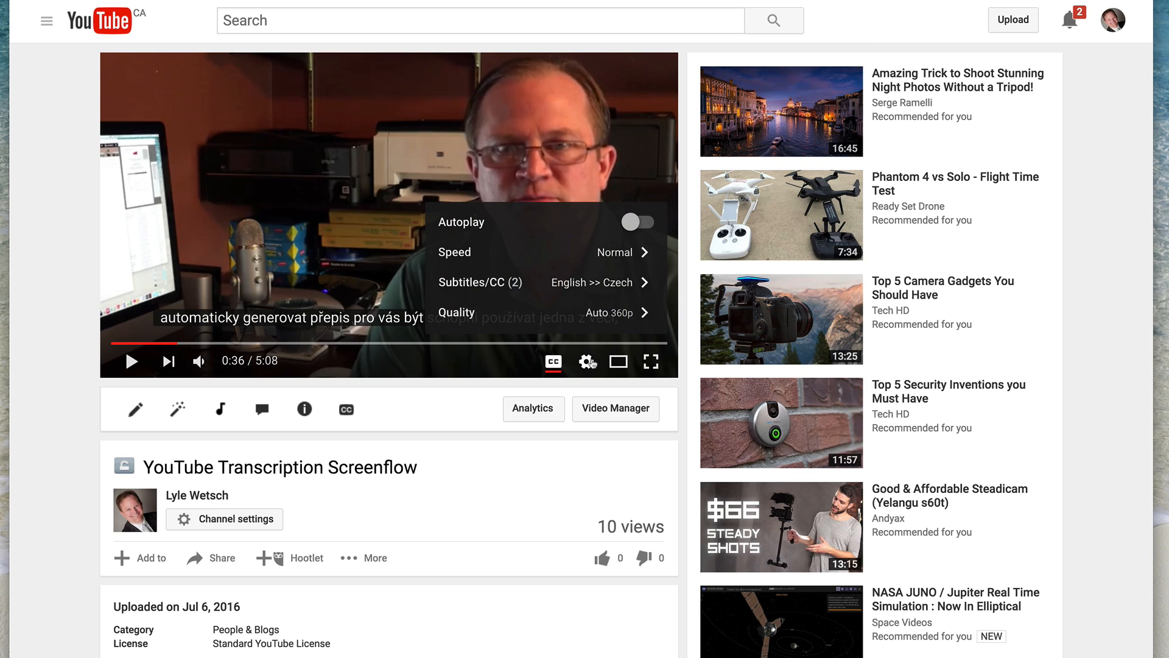
click(610, 283)
click(553, 229)
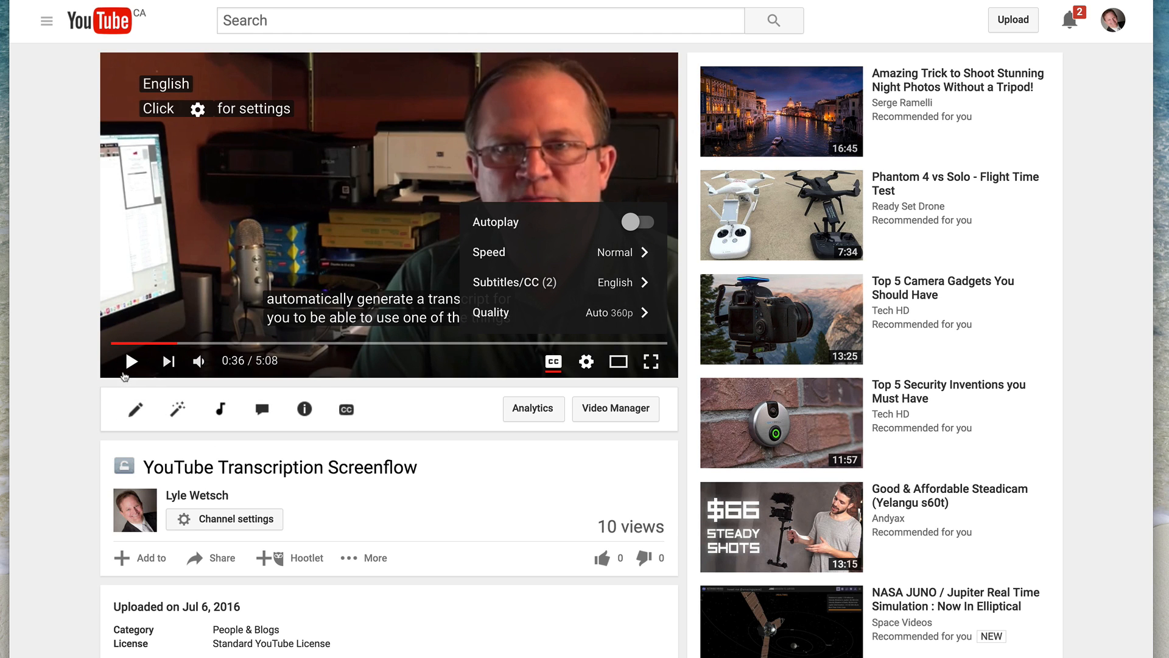
Open the subtitle settings of YouTube Transcription Screenflow from the Video Manager and open its published English track
click(605, 413)
click(605, 413)
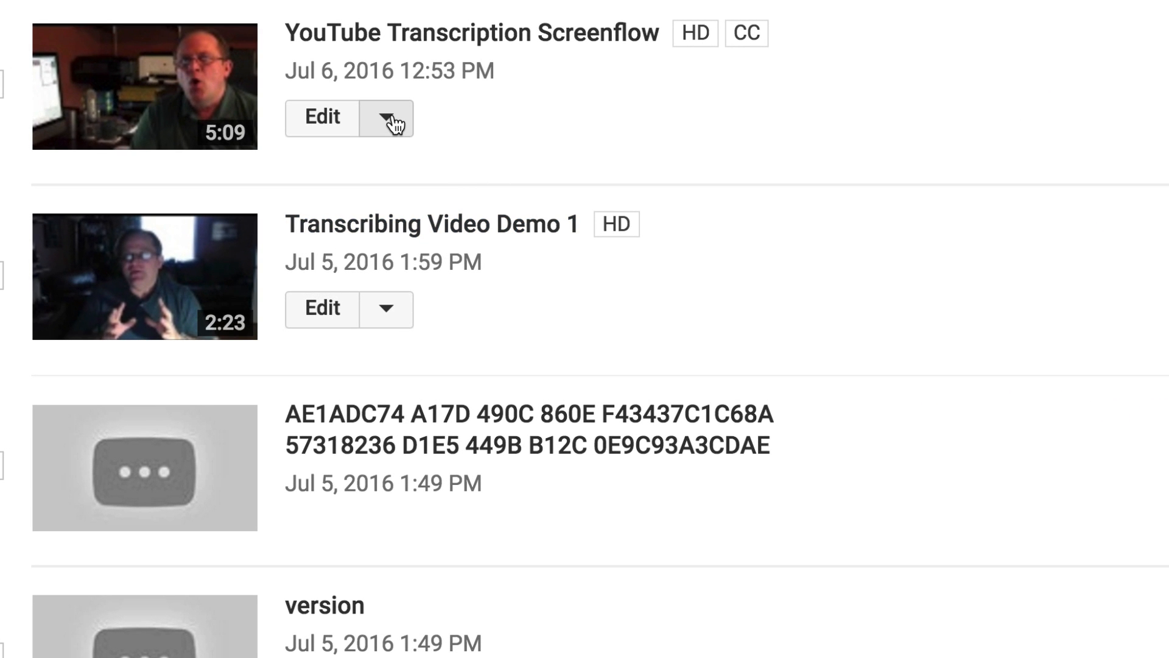
click(394, 121)
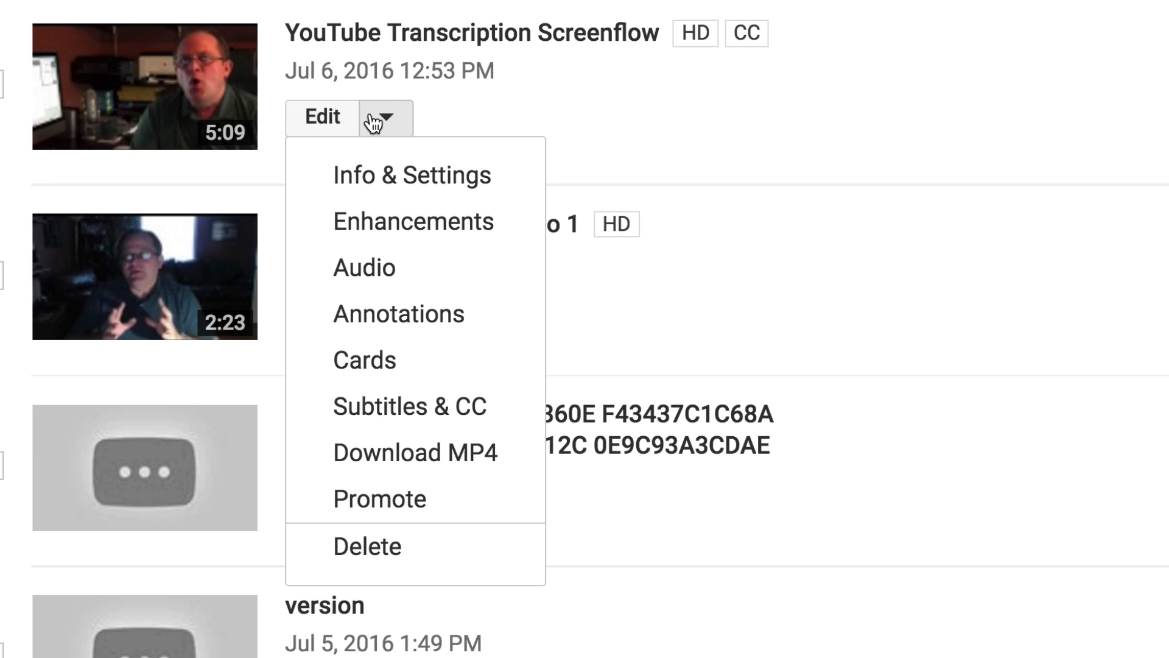
click(397, 416)
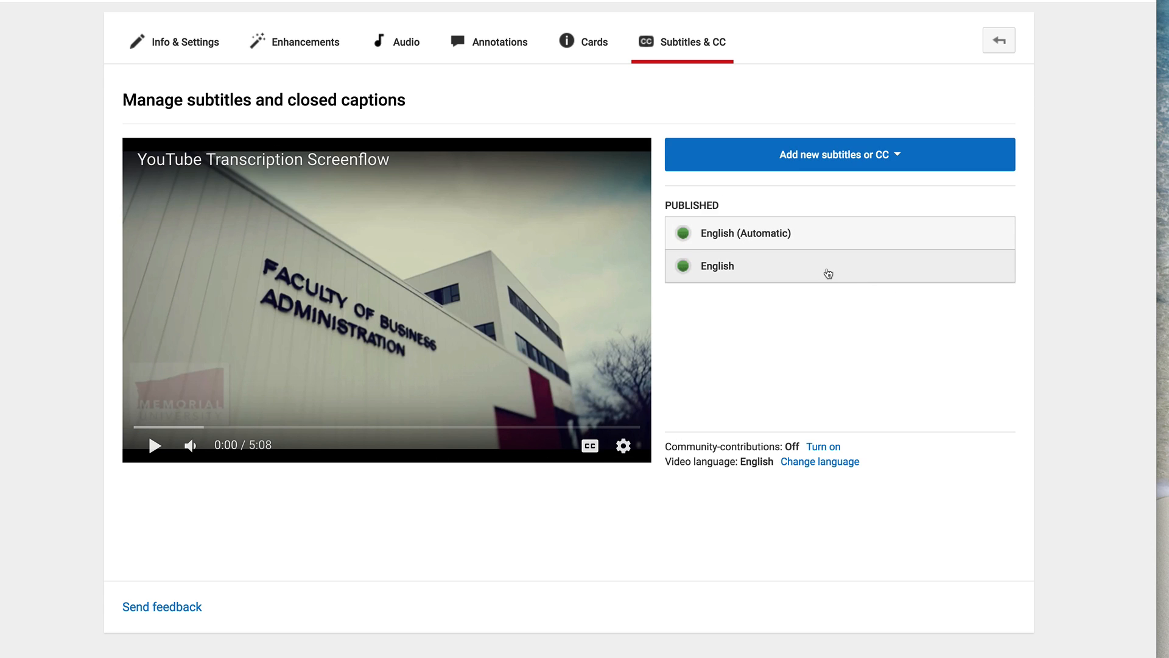
click(815, 271)
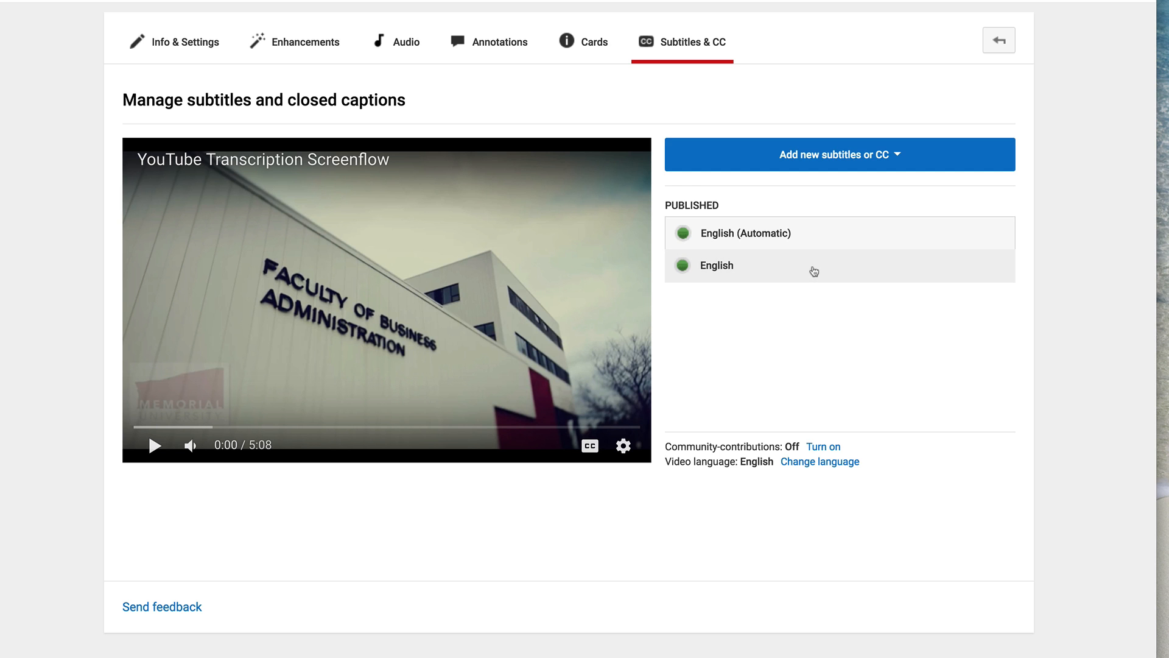